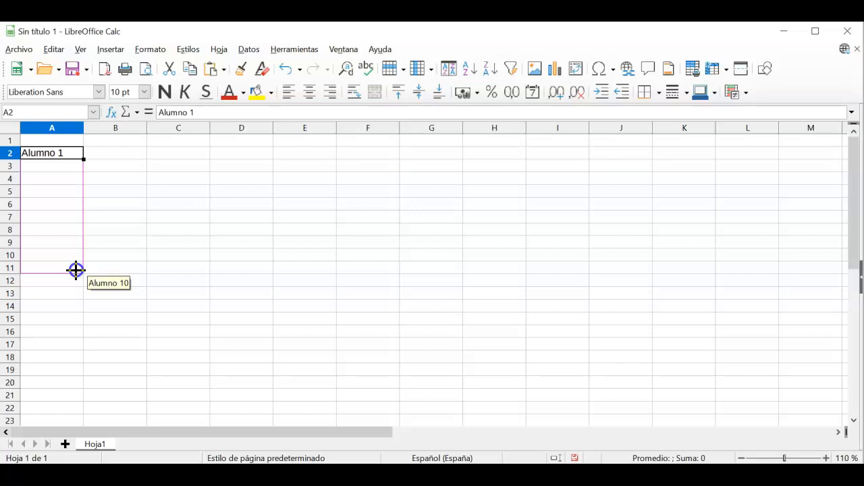
# Step: Auto-fill Alumno 1 down to Alumno 10 in cells A2:A11
pyautogui.moveTo(76, 270); pyautogui.dragTo(77, 270)
pyautogui.click(132, 279)
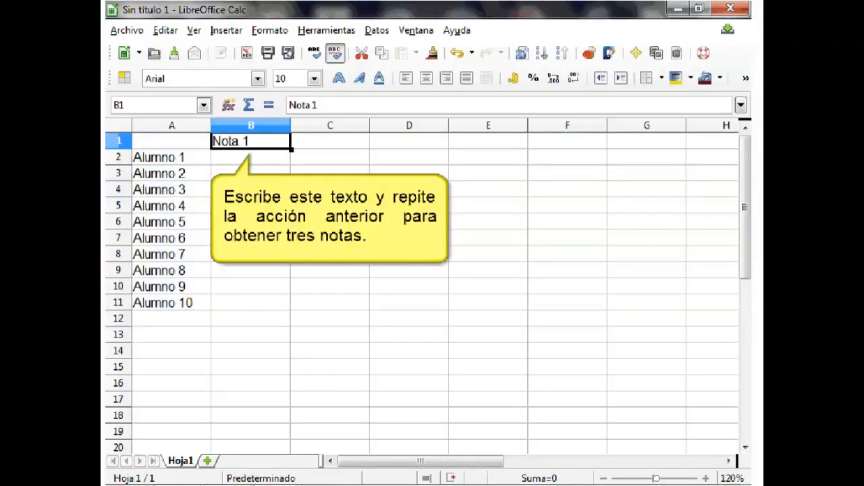
pyautogui.moveTo(388, 149); pyautogui.dragTo(449, 150)
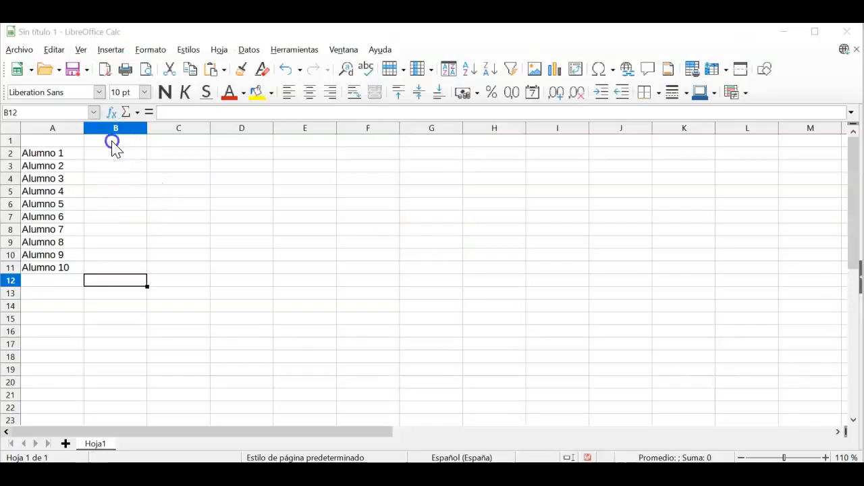
pyautogui.click(113, 143)
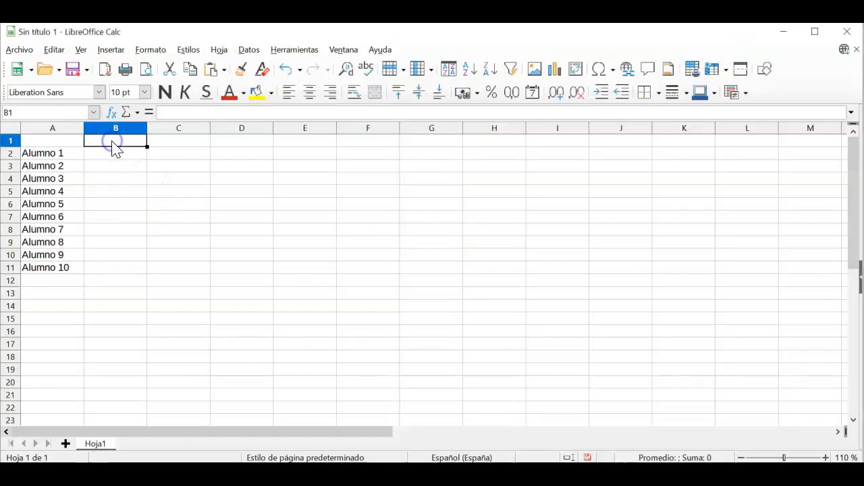
# Step: Enter Nota 1, Nota 2, Nota 3 in B1:D1 and Media in E1
pyautogui.write('Nota 1')
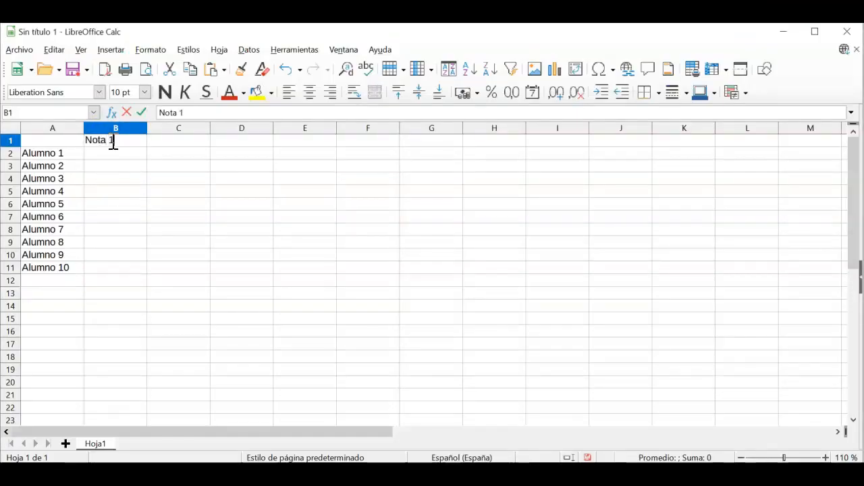
pyautogui.press('Return')
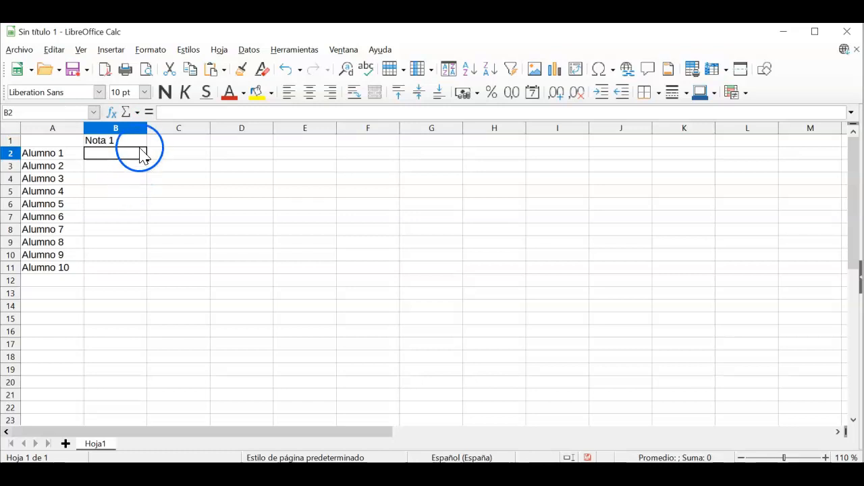
pyautogui.click(141, 141)
pyautogui.moveTo(148, 146); pyautogui.dragTo(275, 154)
pyautogui.click(330, 182)
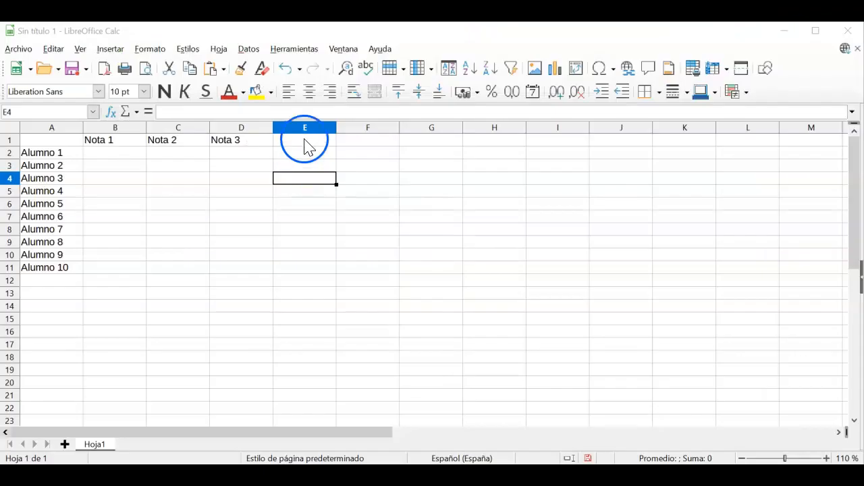
pyautogui.click(303, 142)
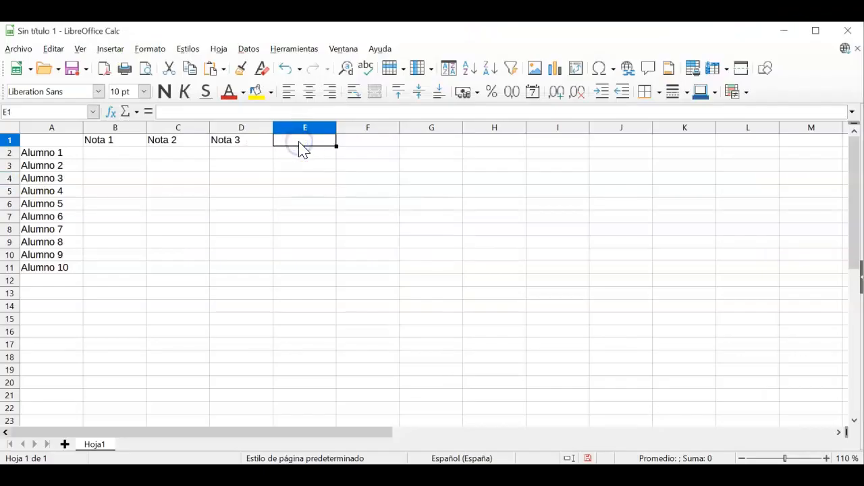
pyautogui.write('Media')
pyautogui.press('Return')
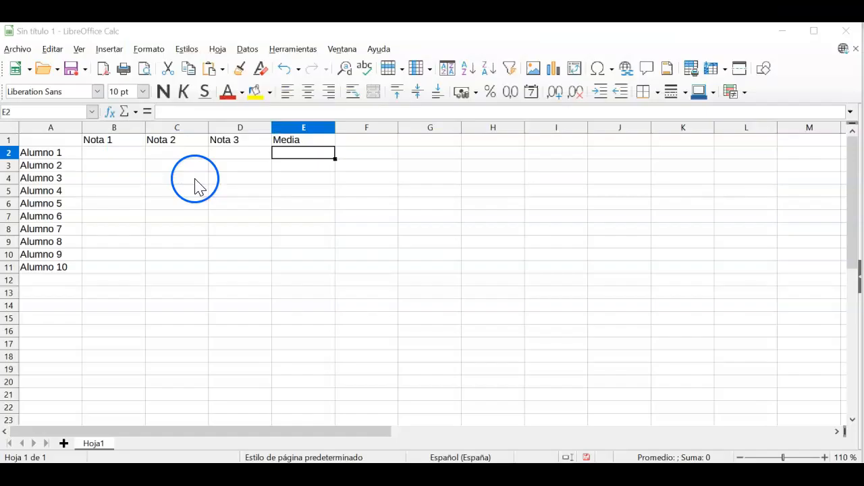
pyautogui.moveTo(67, 140); pyautogui.dragTo(299, 270)
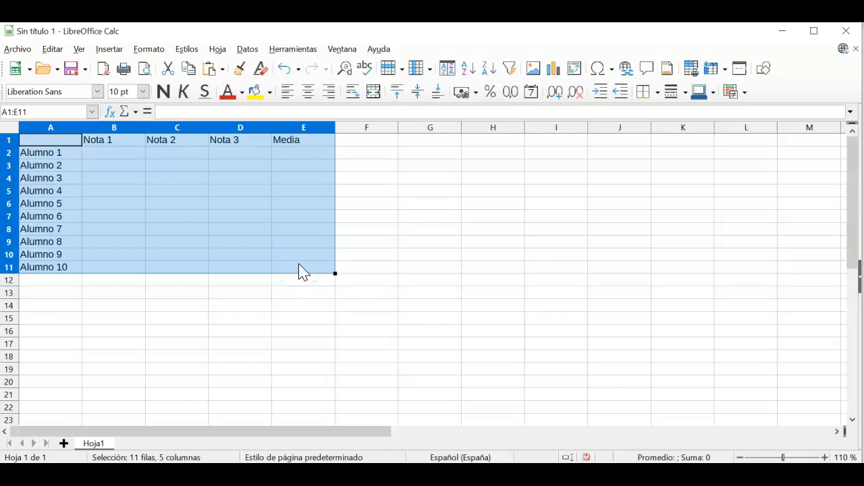
# Step: Apply All Borders to the gradebook table A1:E11
pyautogui.click(657, 93)
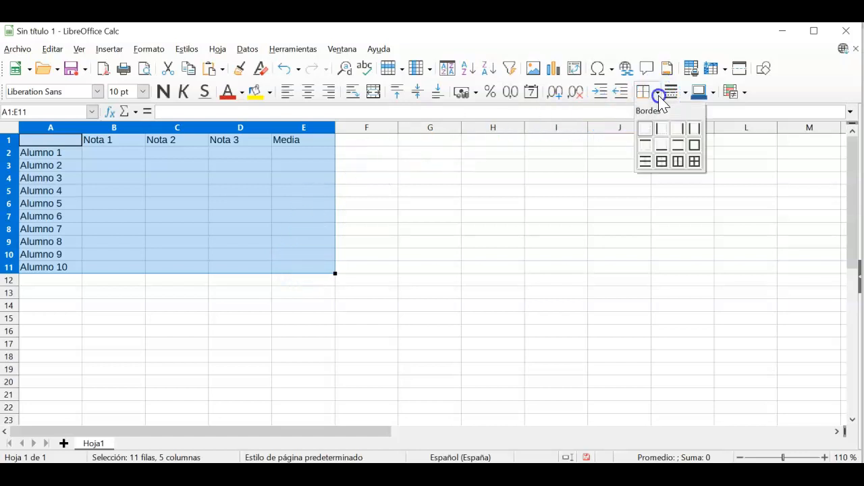
pyautogui.moveTo(660, 100); pyautogui.dragTo(695, 161)
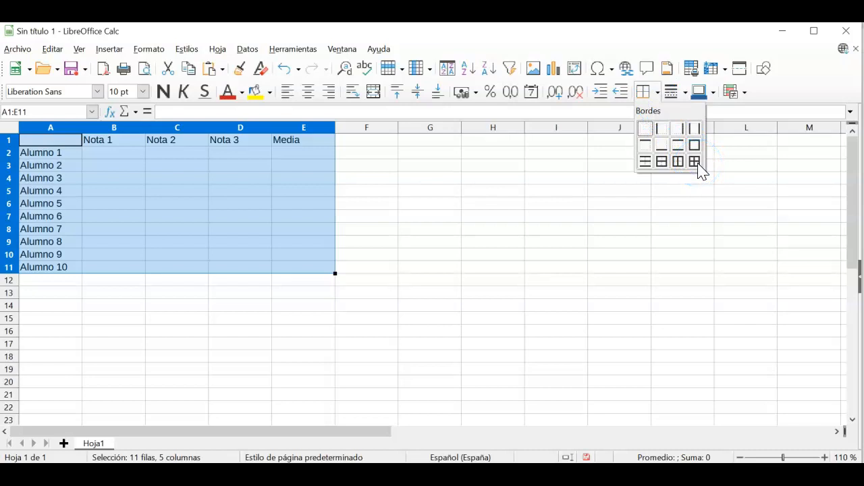
pyautogui.click(696, 162)
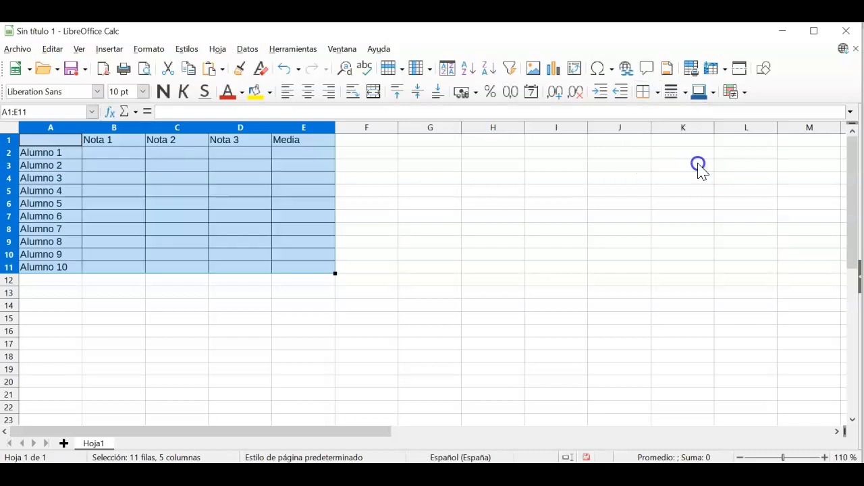
pyautogui.click(372, 234)
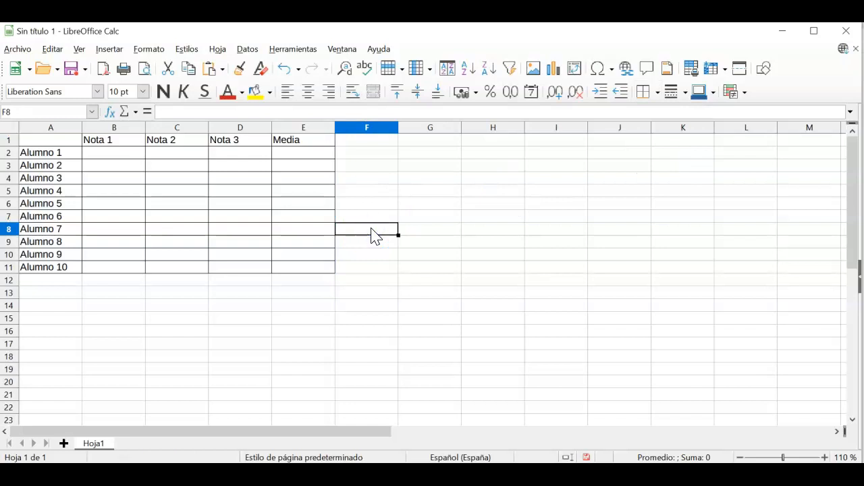
# Step: Fill the Nota headers B1:D1 with a green background
pyautogui.moveTo(115, 140); pyautogui.dragTo(226, 145)
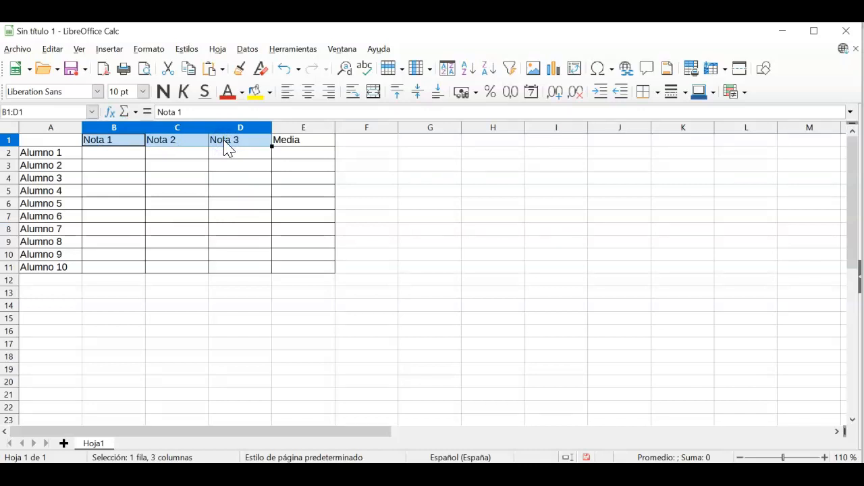
pyautogui.click(270, 92)
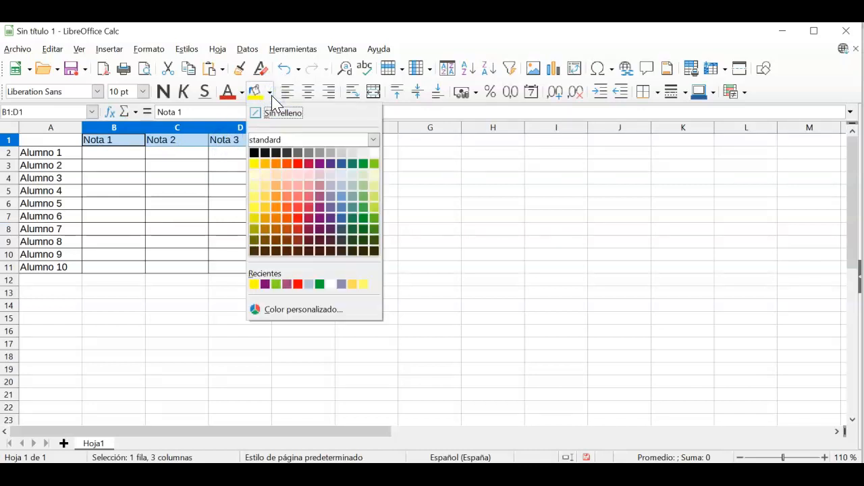
pyautogui.click(374, 163)
pyautogui.click(304, 177)
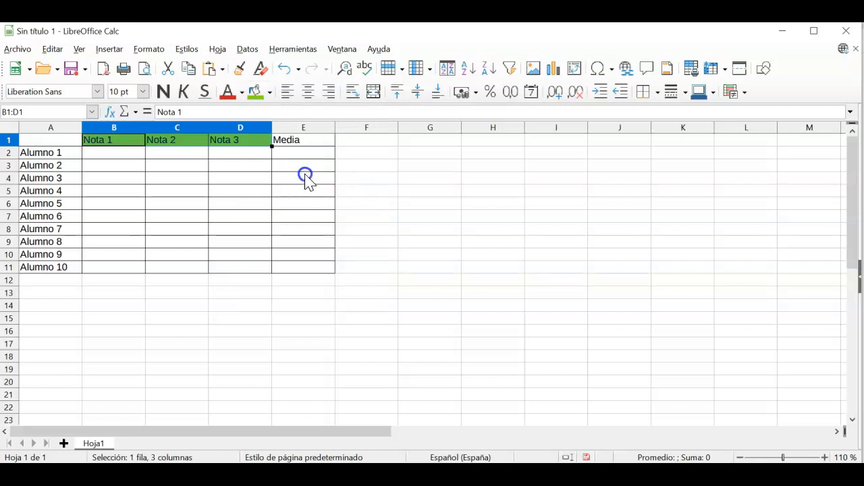
# Step: Give the student names A2:A11 a Light Blue 3 background
pyautogui.moveTo(58, 155); pyautogui.dragTo(58, 277)
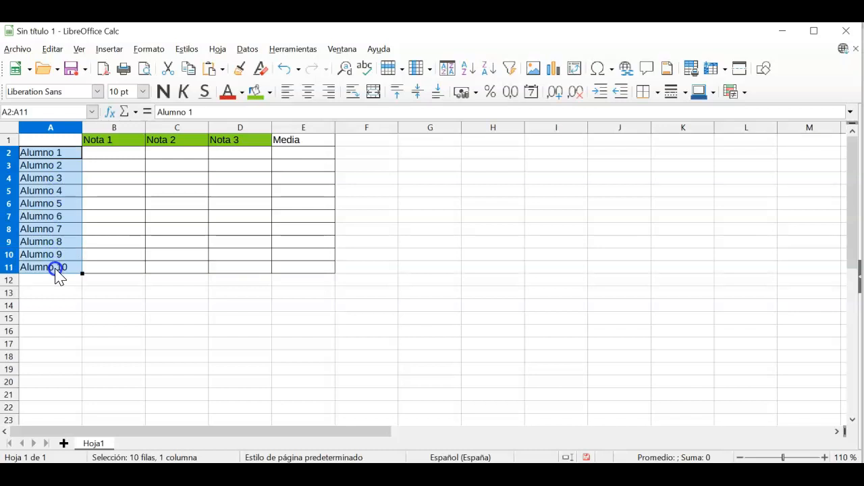
pyautogui.click(270, 96)
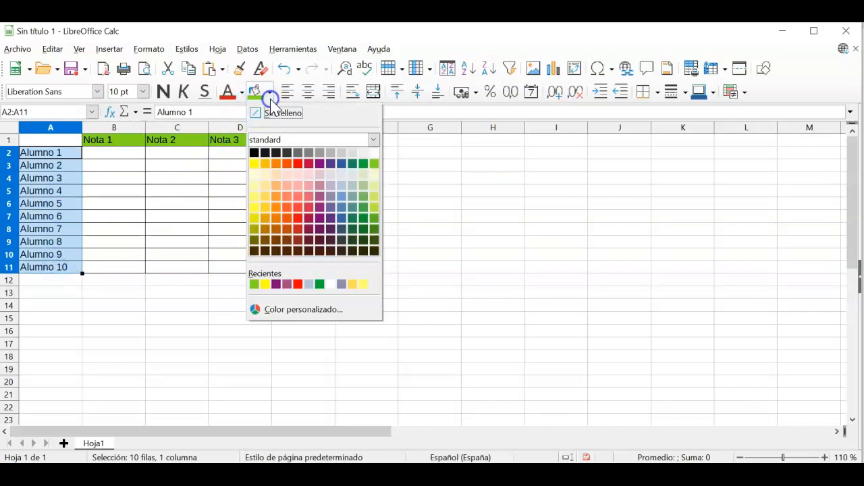
pyautogui.click(343, 188)
pyautogui.click(177, 247)
# Step: Fill the Media header E1 with Gold
pyautogui.click(298, 143)
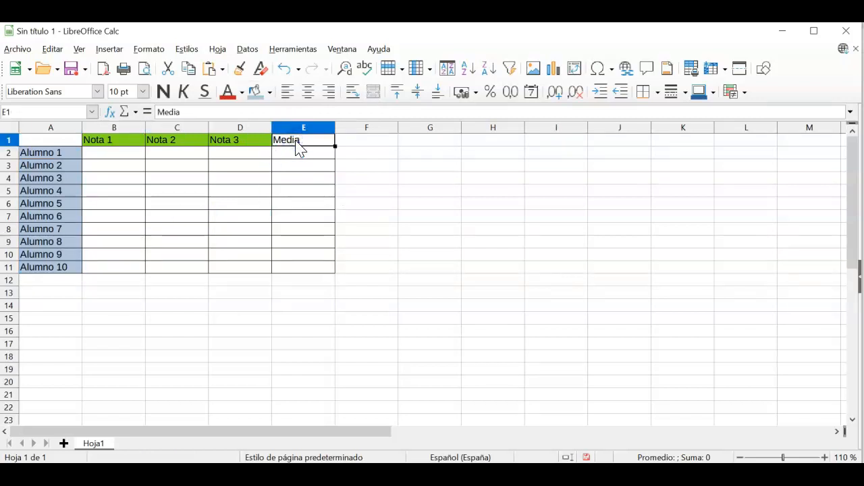
pyautogui.click(270, 92)
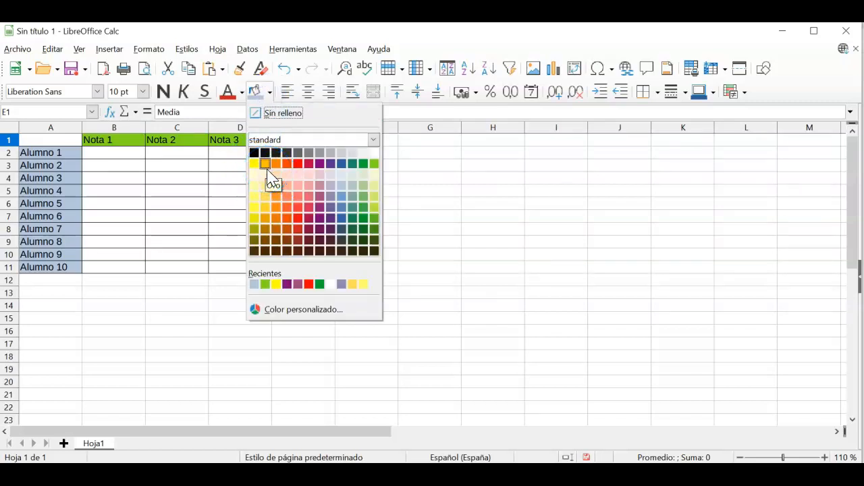
pyautogui.click(266, 166)
pyautogui.click(386, 196)
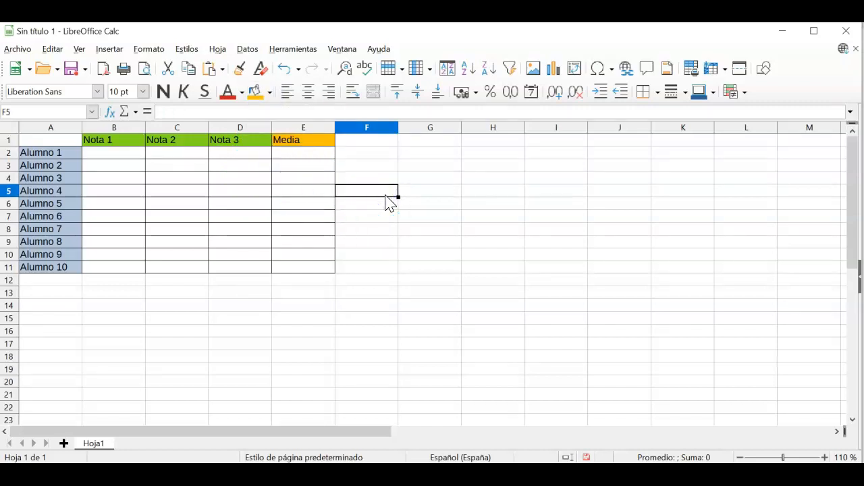
# Step: Give the Media cells E2:E11 a pale lavender background
pyautogui.moveTo(309, 156); pyautogui.dragTo(302, 270)
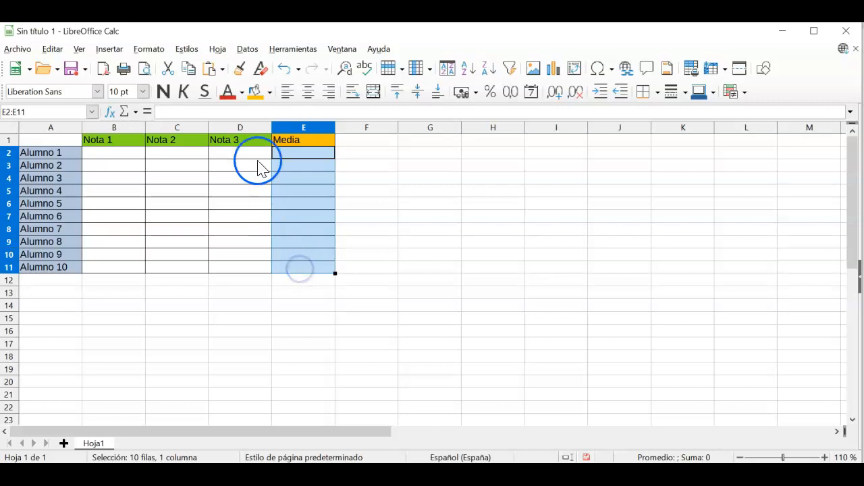
pyautogui.click(270, 93)
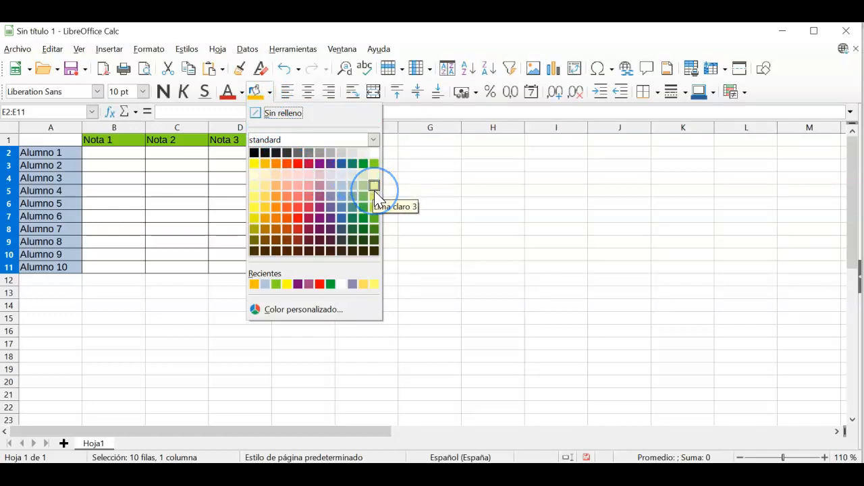
pyautogui.click(331, 186)
pyautogui.click(416, 255)
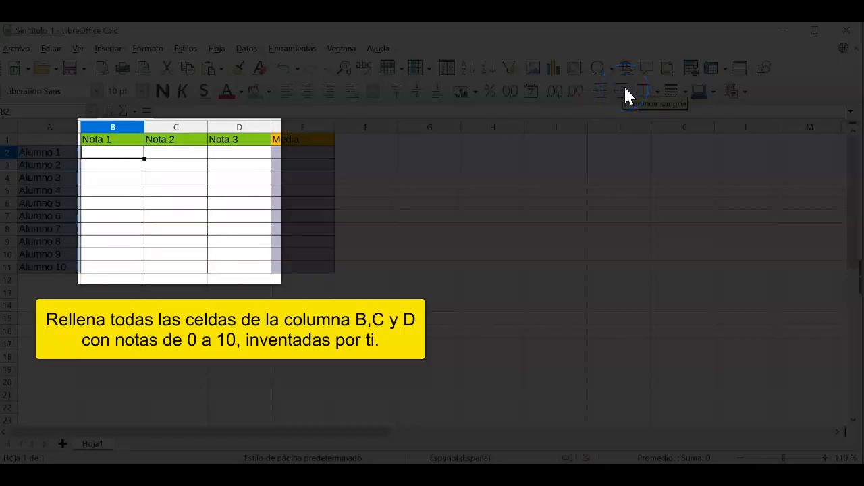
# Step: Enter grades for Alumno 1 to Alumno 4: 4-5-6, 7-5-6, 8-9-2, 3-5-4
pyautogui.write('4')
pyautogui.press('Tab')
pyautogui.write('5')
pyautogui.press('Tab')
pyautogui.write('6')
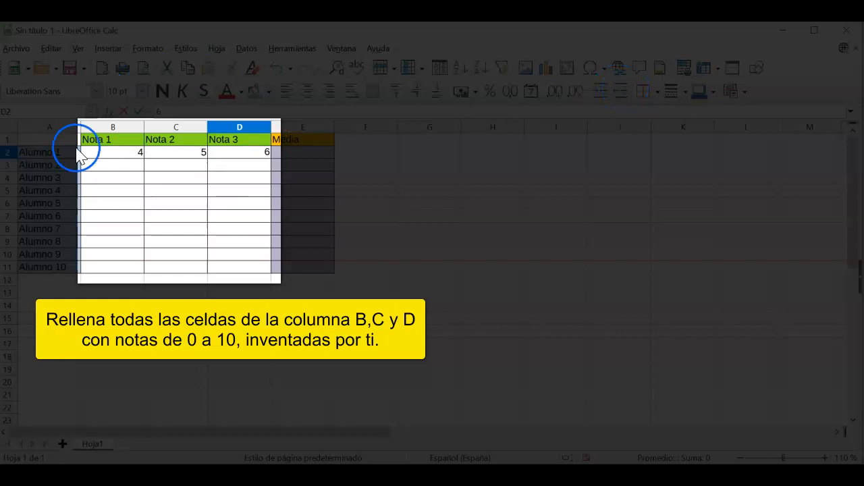
pyautogui.press('Return')
pyautogui.write('7')
pyautogui.press('Tab')
pyautogui.write('5')
pyautogui.press('Tab')
pyautogui.write('6')
pyautogui.click(135, 180)
pyautogui.write('8')
pyautogui.press('Tab')
pyautogui.write('9')
pyautogui.press('Tab')
pyautogui.write('2')
pyautogui.press('Tab')
pyautogui.click(139, 189)
pyautogui.write('3')
pyautogui.press('Tab')
pyautogui.write('5')
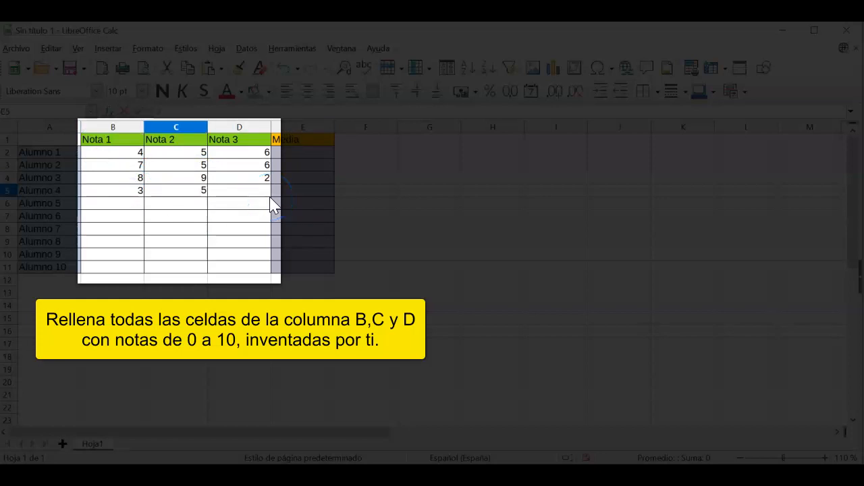
pyautogui.press('Tab')
pyautogui.write('4')
pyautogui.press('Return')
# Step: Enter grades for Alumno 5 to Alumno 10 (e.g. 2-3-4, 5-6-8, 8-7-9, 7-8-9)
pyautogui.click(128, 204)
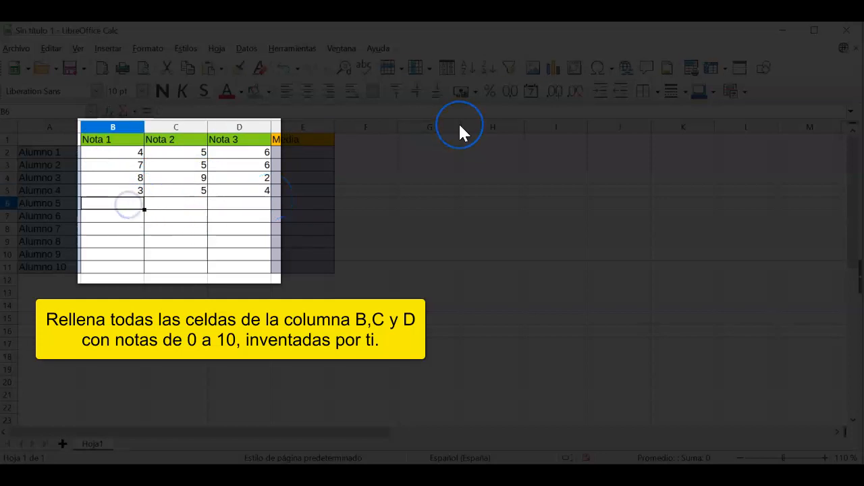
pyautogui.write('2')
pyautogui.press('Tab')
pyautogui.write('3')
pyautogui.press('Tab')
pyautogui.write('4')
pyautogui.press('Return')
pyautogui.click(116, 219)
pyautogui.write('5')
pyautogui.press('Tab')
pyautogui.write('6')
pyautogui.press('Tab')
pyautogui.write('8')
pyautogui.press('Return')
pyautogui.click(116, 232)
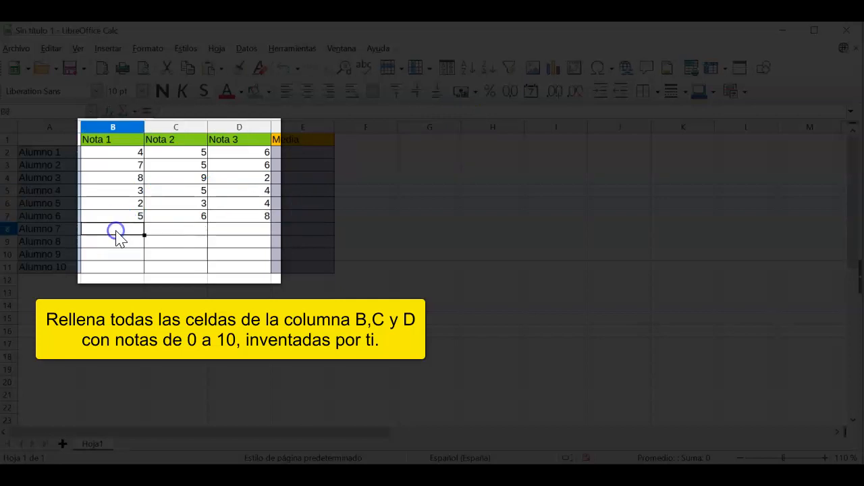
pyautogui.write('8')
pyautogui.press('Tab')
pyautogui.write('7')
pyautogui.press('Tab')
pyautogui.write('9')
pyautogui.press('Return')
pyautogui.click(115, 243)
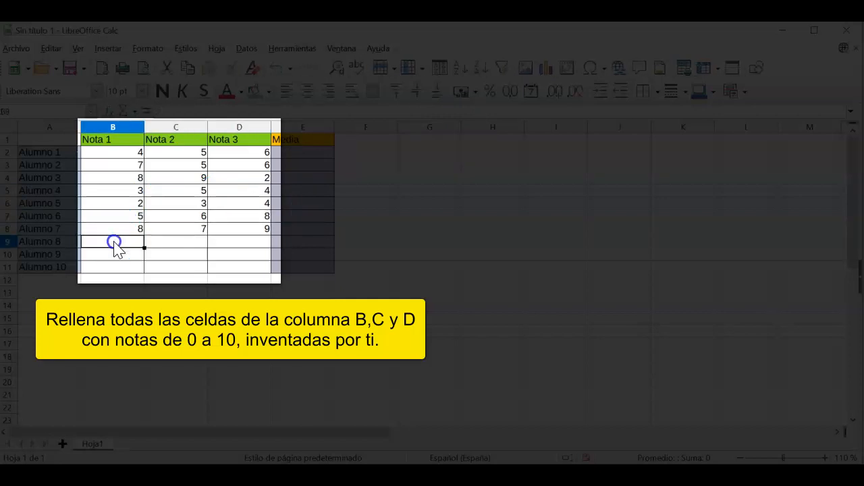
pyautogui.write('7')
pyautogui.press('Tab')
pyautogui.write('8')
pyautogui.press('Tab')
pyautogui.write('9')
pyautogui.press('Return')
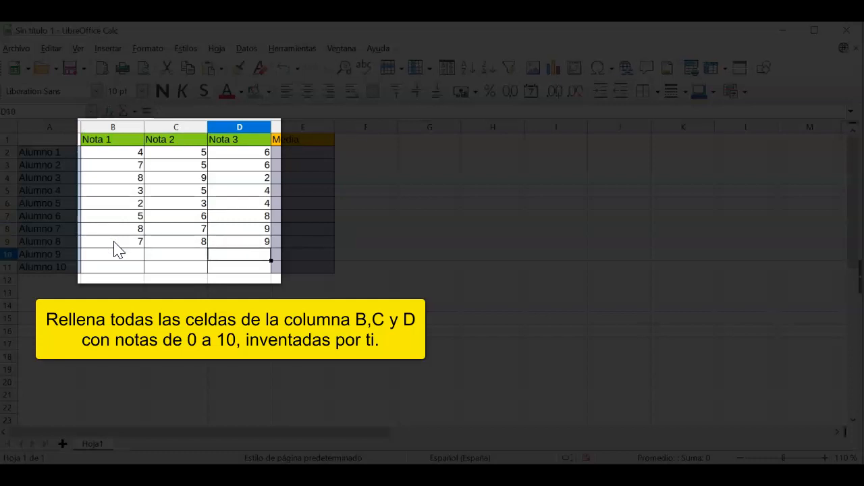
pyautogui.click(115, 254)
pyautogui.press('Tab')
pyautogui.write('1')
pyautogui.press('Tab')
pyautogui.write('1')
pyautogui.click(116, 254)
pyautogui.write('1')
pyautogui.press('Return')
pyautogui.write('2')
pyautogui.press('Tab')
pyautogui.write('2')
pyautogui.press('Tab')
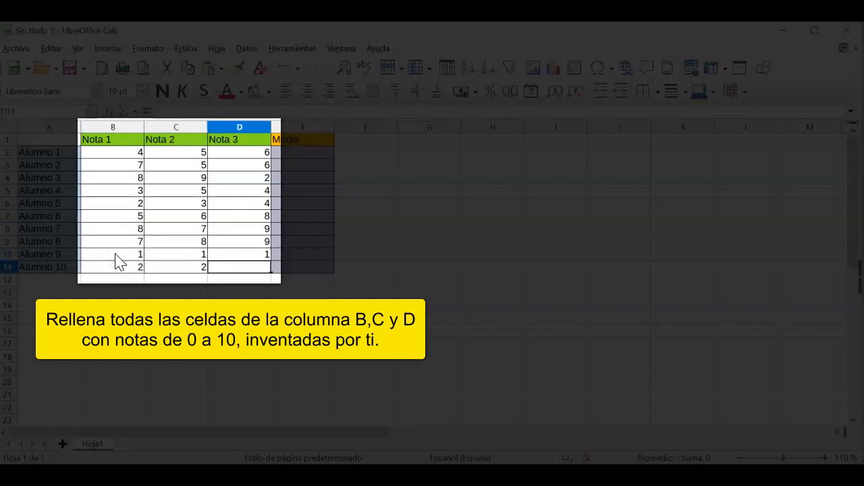
pyautogui.write('2')
pyautogui.press('Return')
pyautogui.click(353, 270)
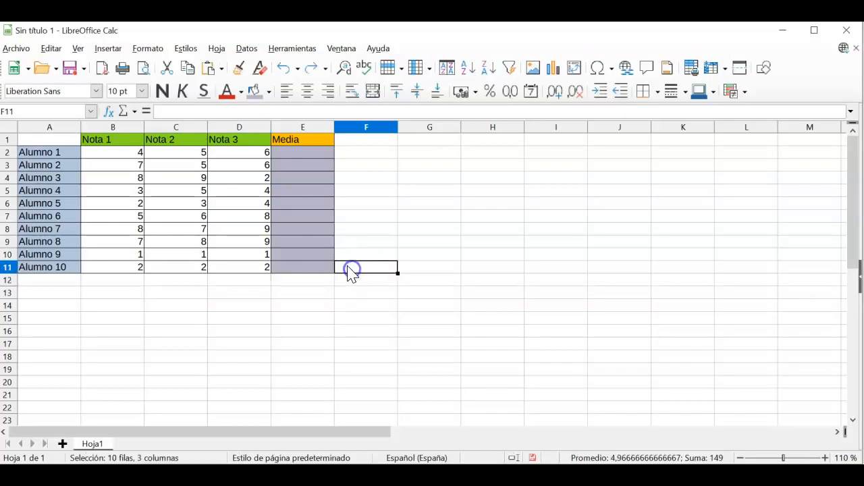
# Step: Centre-align the contents of columns B to E
pyautogui.moveTo(113, 127); pyautogui.dragTo(291, 136)
pyautogui.click(308, 95)
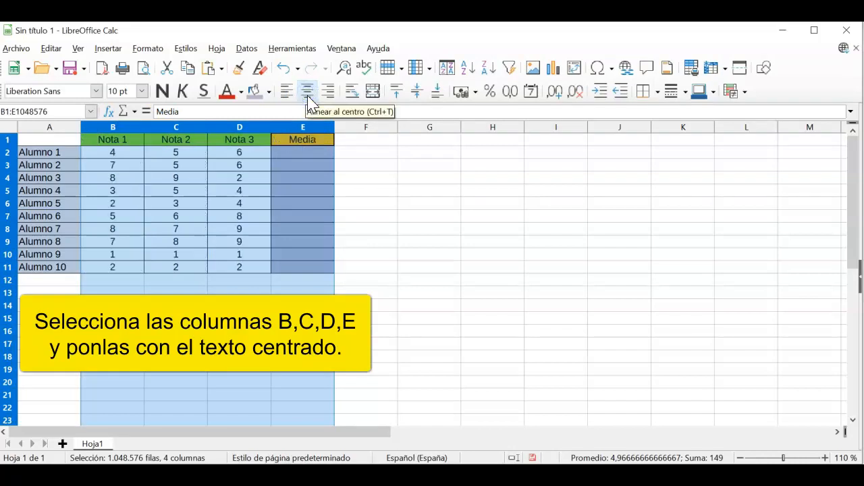
pyautogui.click(382, 203)
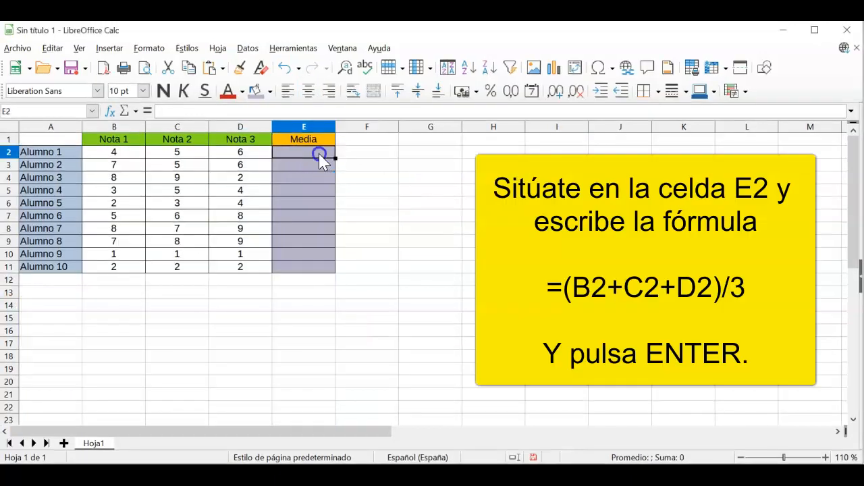
# Step: Enter =(B2+C2+D2)/3 in E2 to average Alumno 1's grades
pyautogui.click(320, 154)
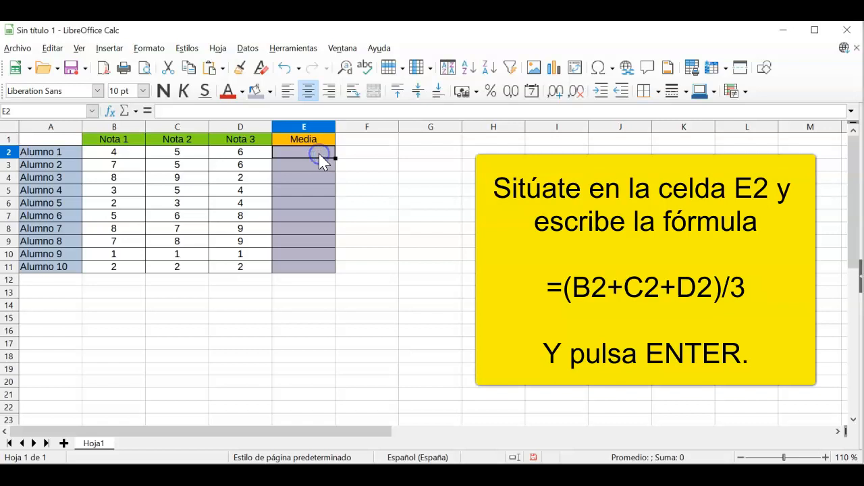
pyautogui.write('=(')
pyautogui.click(132, 158)
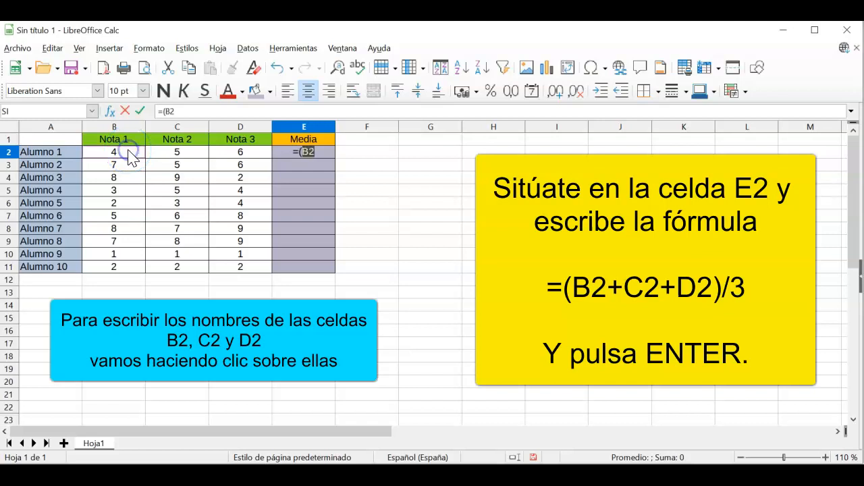
pyautogui.write('+')
pyautogui.click(172, 156)
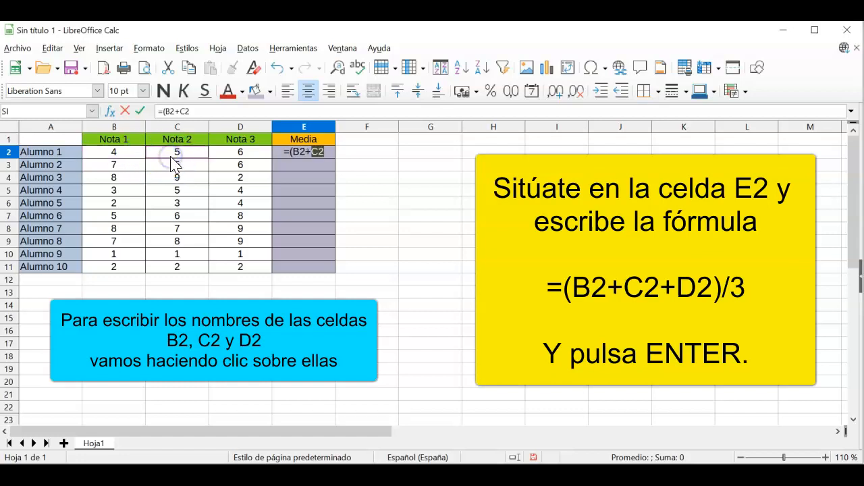
pyautogui.write('+')
pyautogui.click(234, 156)
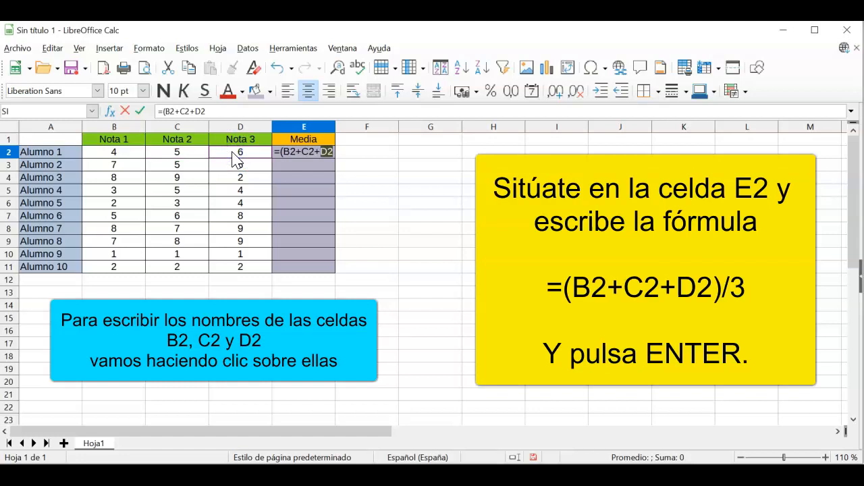
pyautogui.write(')')
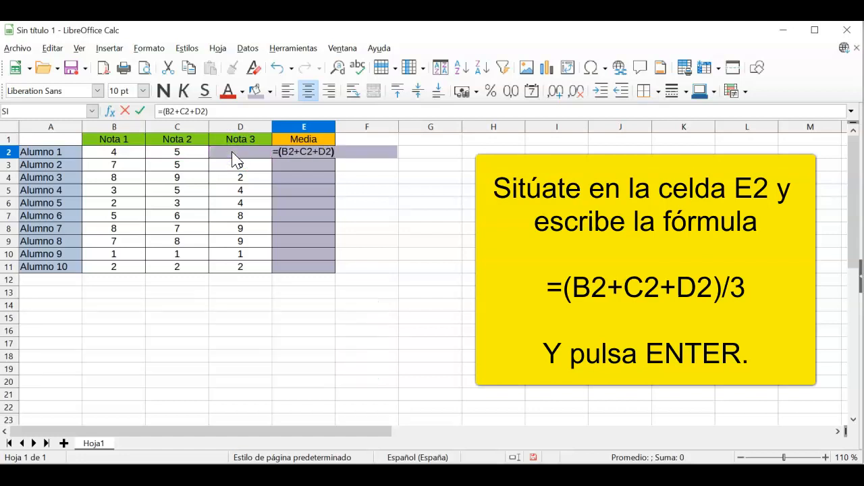
pyautogui.click(238, 110)
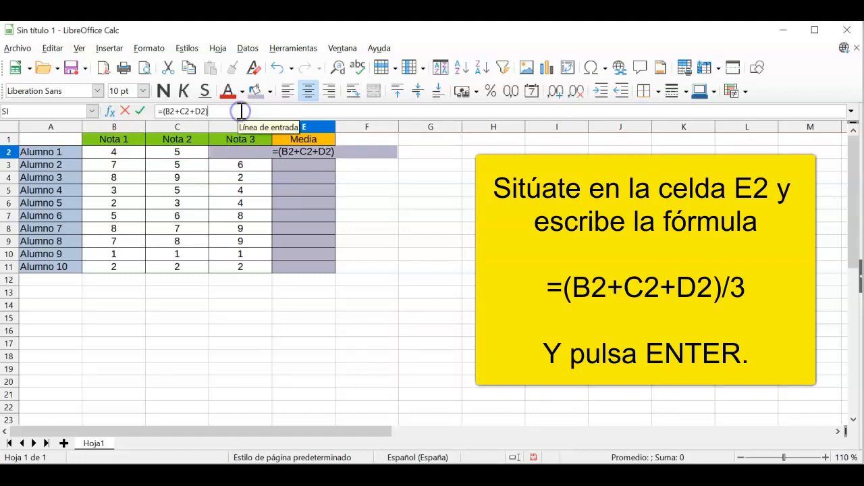
pyautogui.write('/')
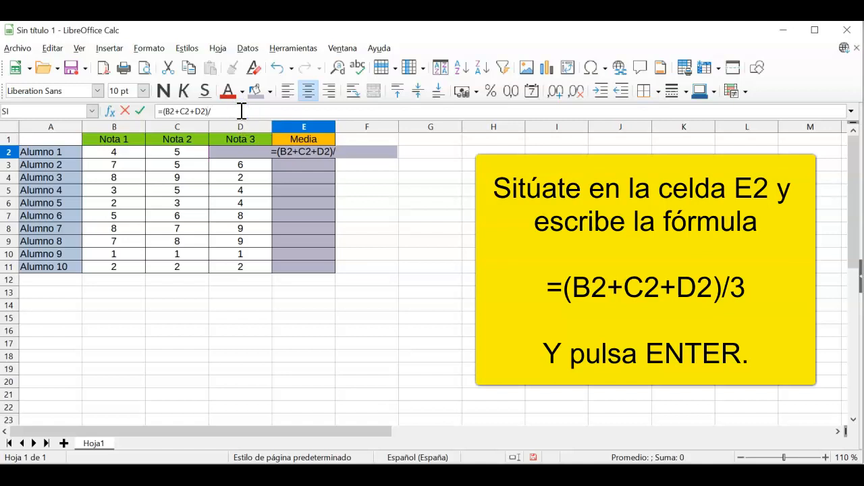
pyautogui.write('3')
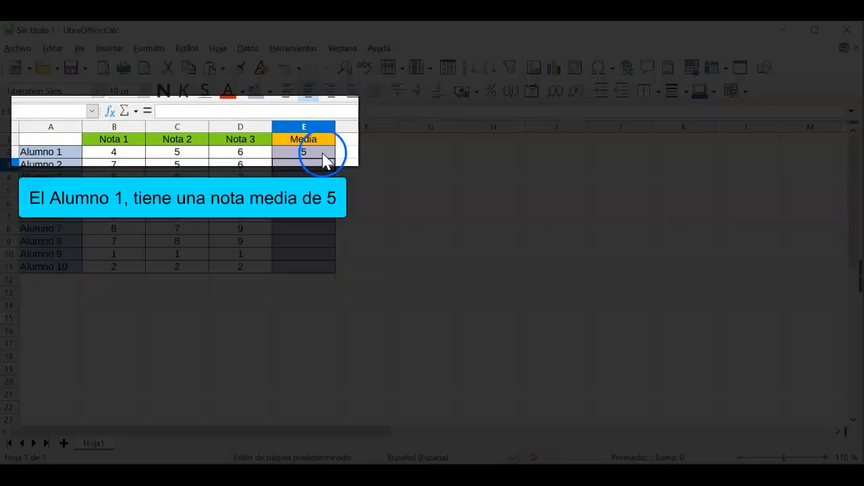
pyautogui.click(326, 156)
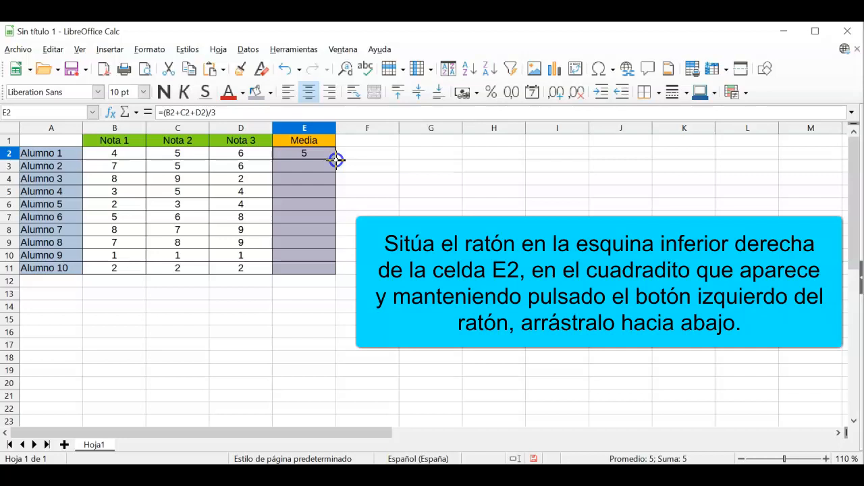
# Step: Fill the E2 average formula down through E11
pyautogui.moveTo(335, 160); pyautogui.dragTo(333, 273)
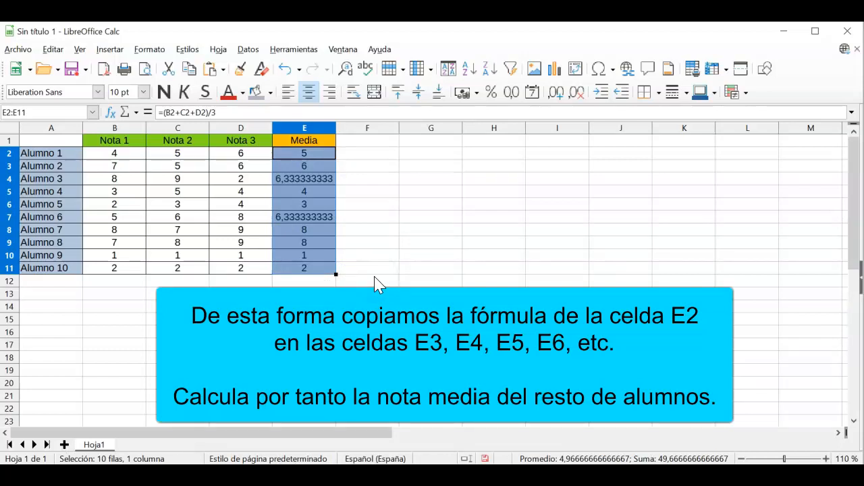
# Step: Format the averages E2:E11 with 2 decimal places via Formato de celdas
pyautogui.rightClick(314, 159)
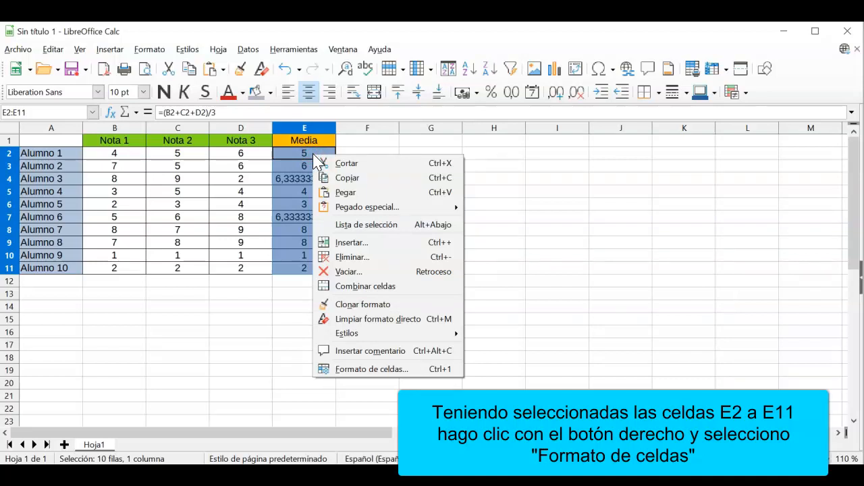
pyautogui.click(387, 370)
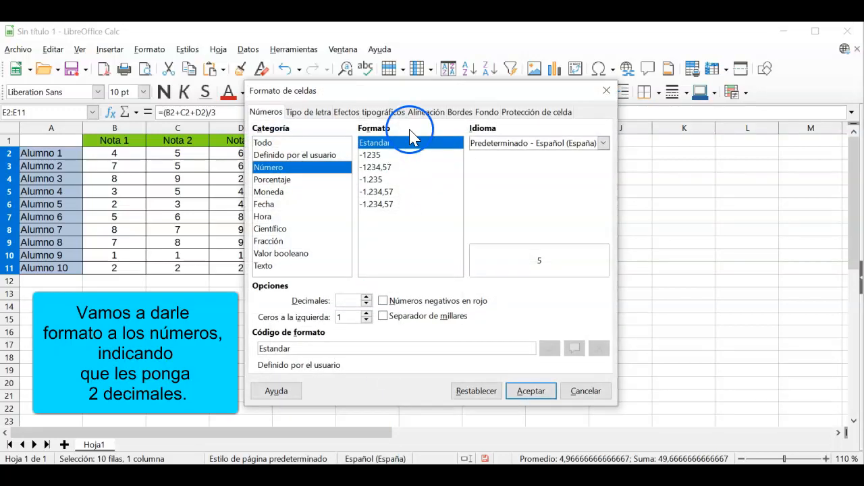
pyautogui.moveTo(395, 101); pyautogui.dragTo(531, 106)
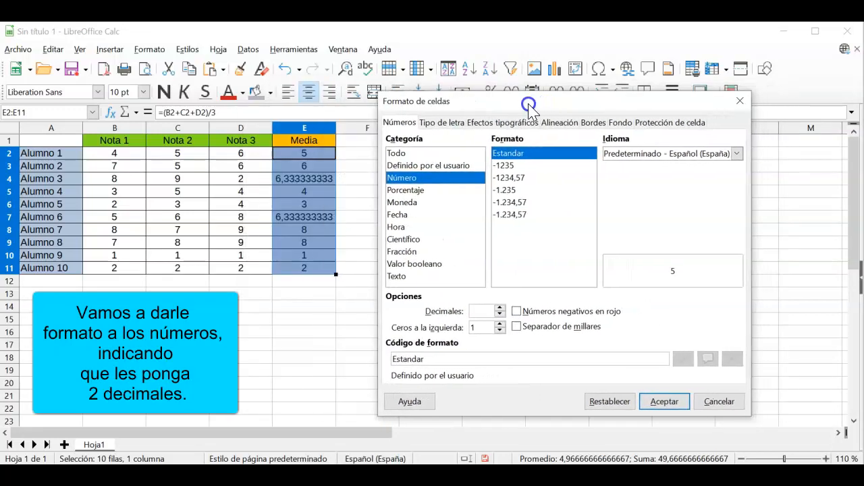
pyautogui.click(500, 309)
pyautogui.click(500, 309)
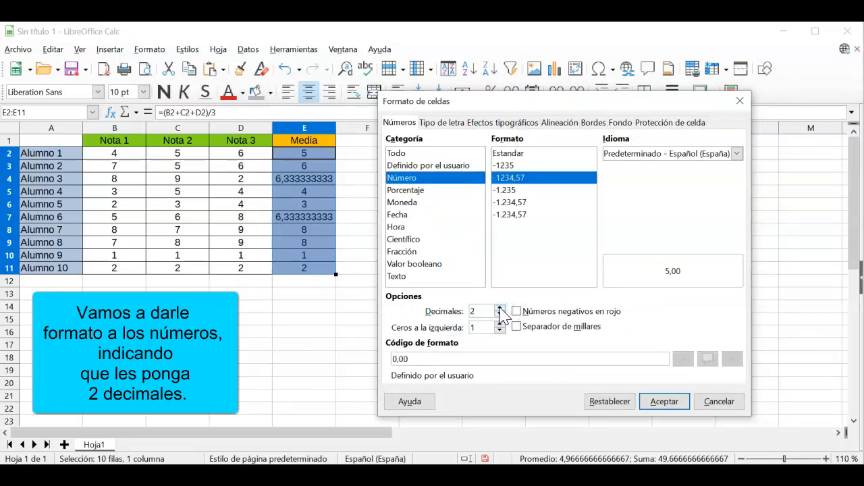
pyautogui.click(662, 405)
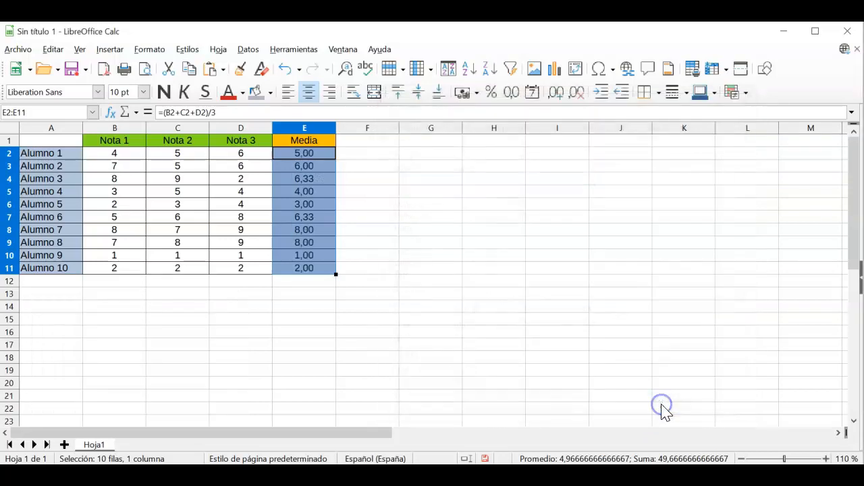
pyautogui.click(435, 285)
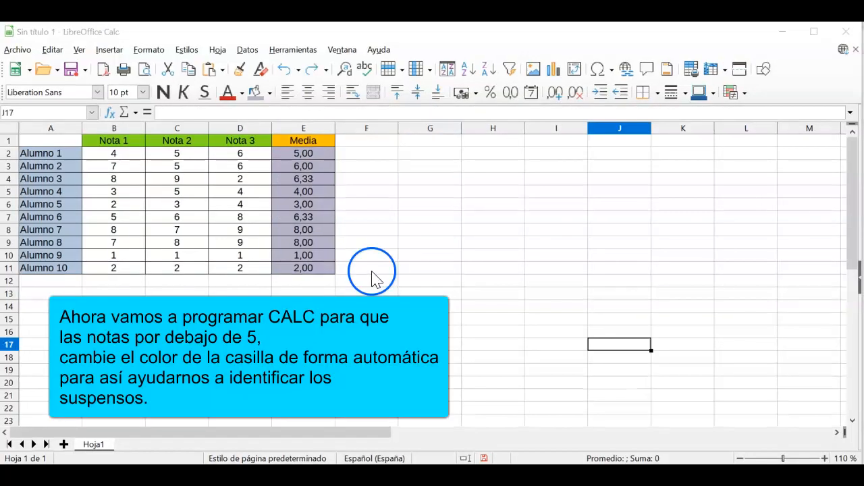
# Step: Select the grades B2:D11 and open Condicional > Condición
pyautogui.moveTo(121, 153); pyautogui.dragTo(227, 266)
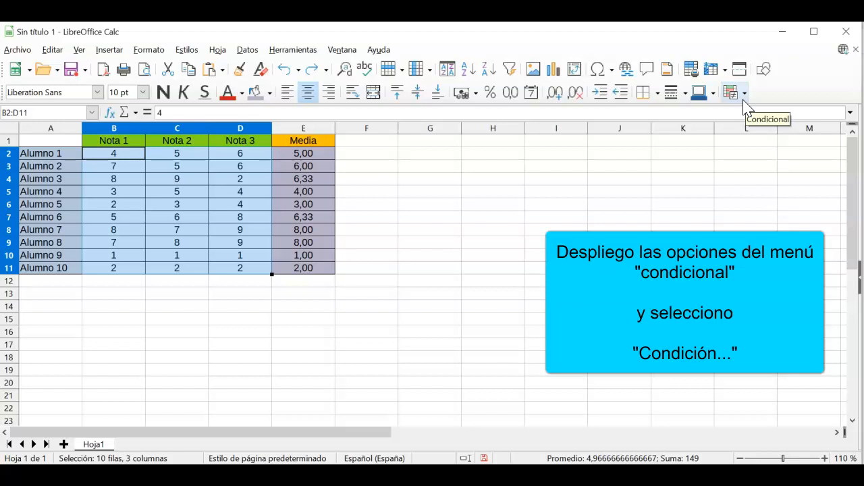
pyautogui.click(744, 96)
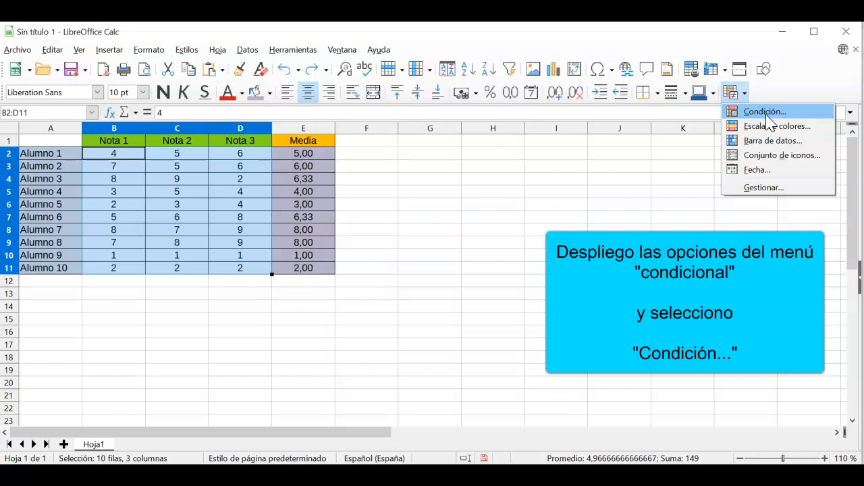
pyautogui.click(766, 115)
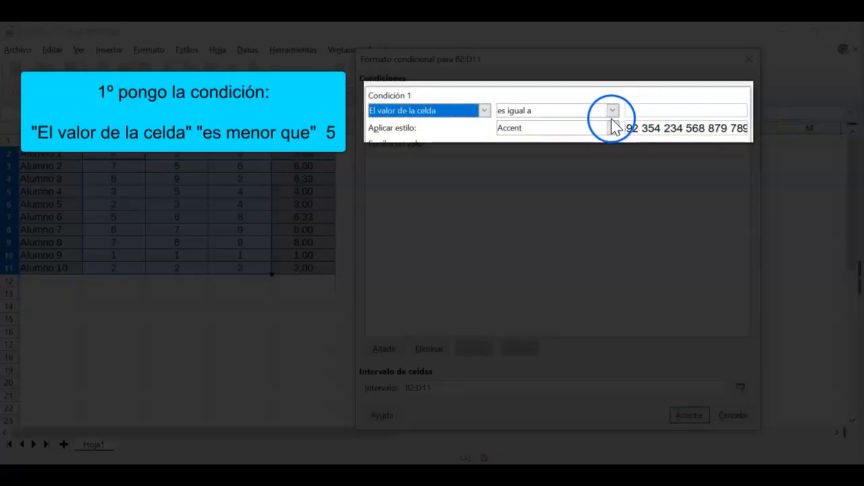
# Step: Add a rule giving grades less than 5 the Bad cell style
pyautogui.click(612, 111)
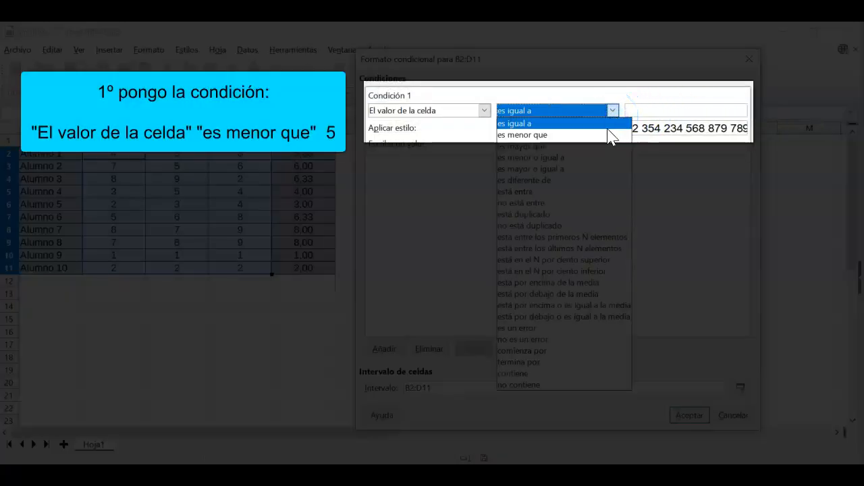
pyautogui.click(608, 135)
pyautogui.click(649, 108)
pyautogui.write('5')
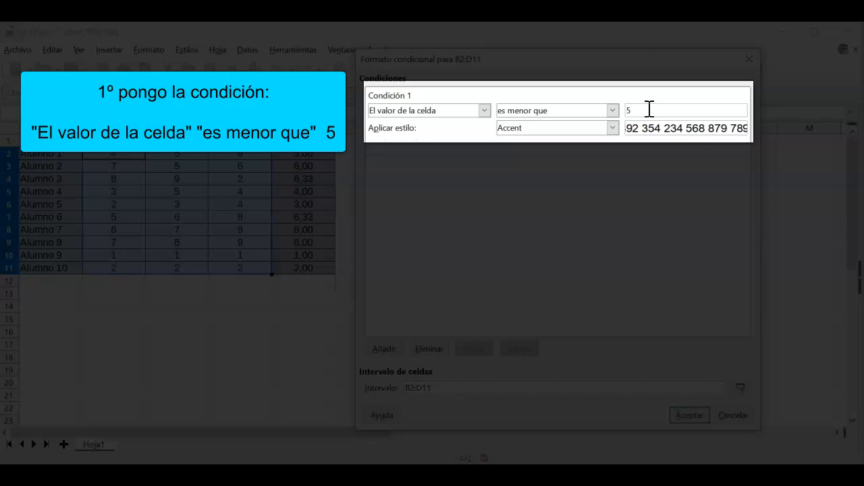
pyautogui.click(612, 128)
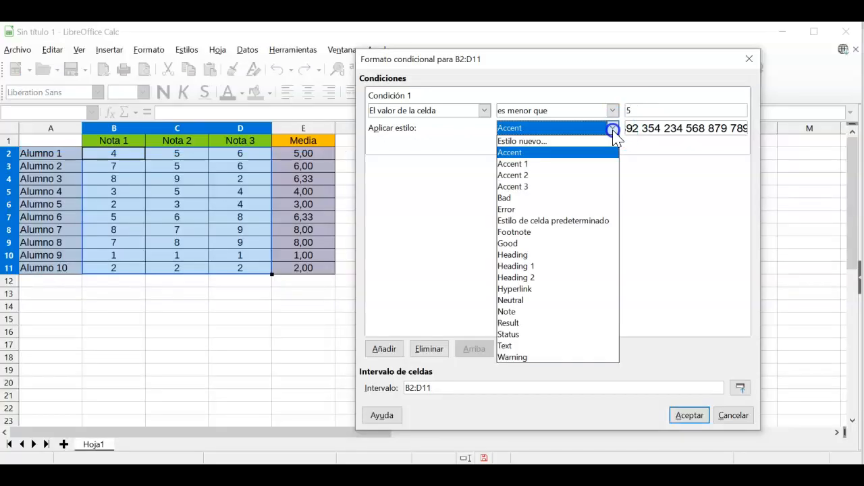
pyautogui.click(594, 197)
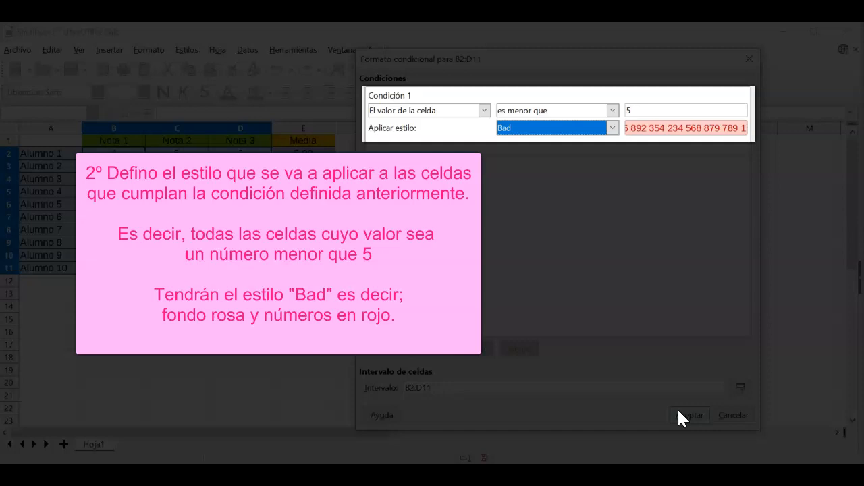
pyautogui.click(680, 412)
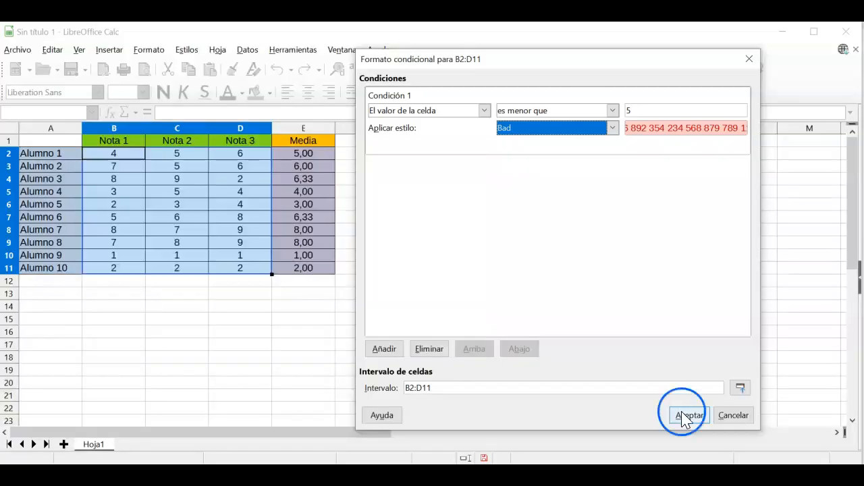
pyautogui.click(468, 321)
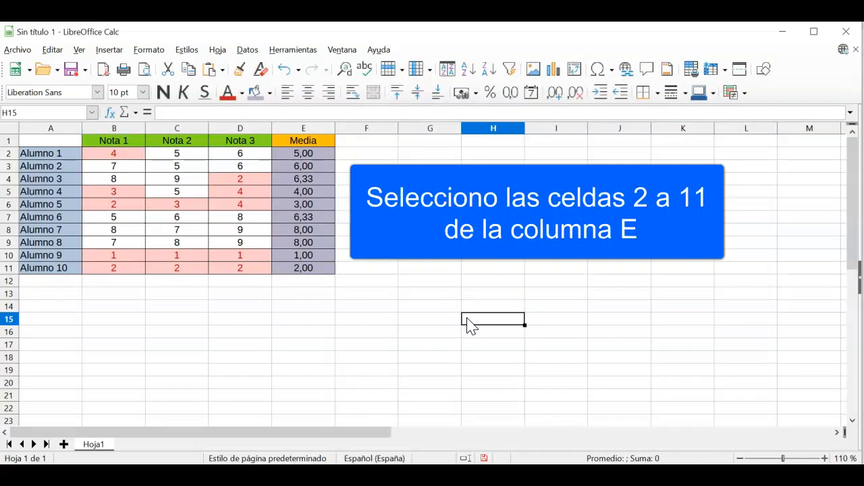
# Step: Select the averages in E2:E11 and open the Condicional formatting dropdown
pyautogui.moveTo(312, 155); pyautogui.dragTo(316, 272)
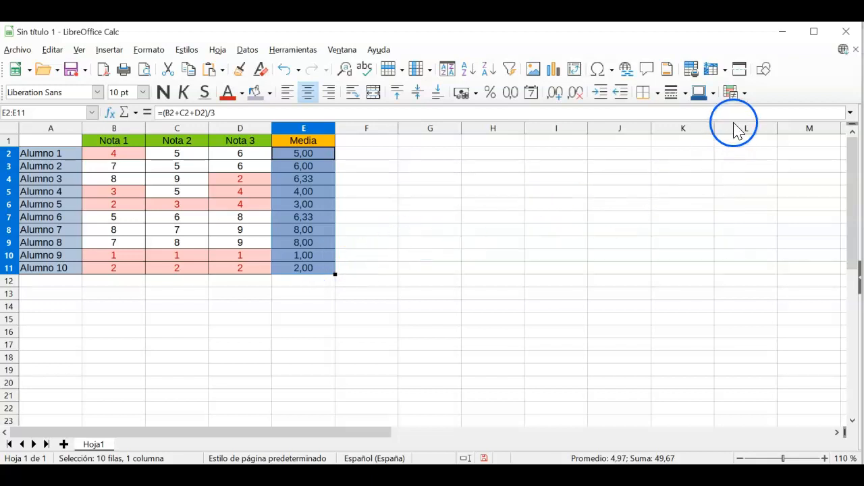
pyautogui.click(742, 94)
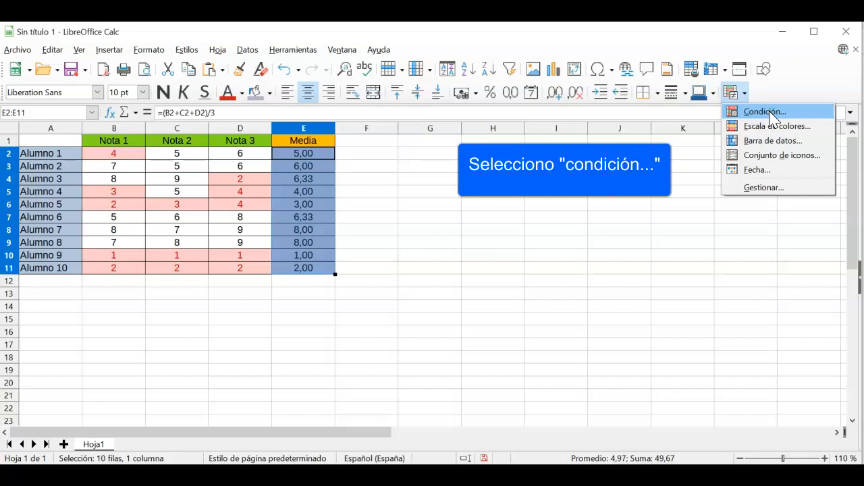
# Step: Add a condition to E2:E11 so cell values less than 5 use the Error style
pyautogui.click(768, 113)
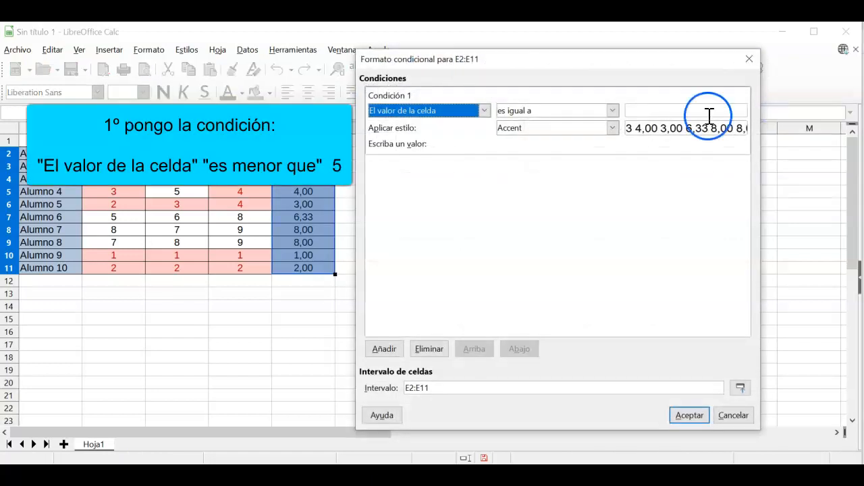
pyautogui.click(612, 111)
pyautogui.click(588, 135)
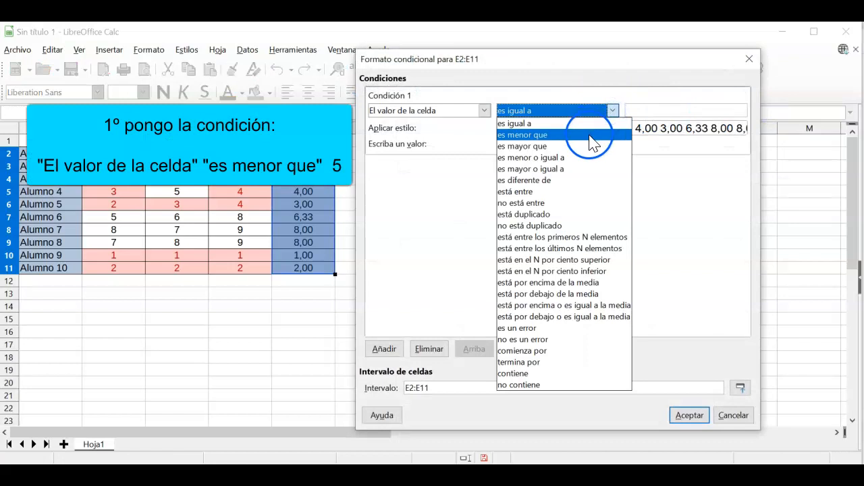
pyautogui.click(633, 112)
pyautogui.write('5')
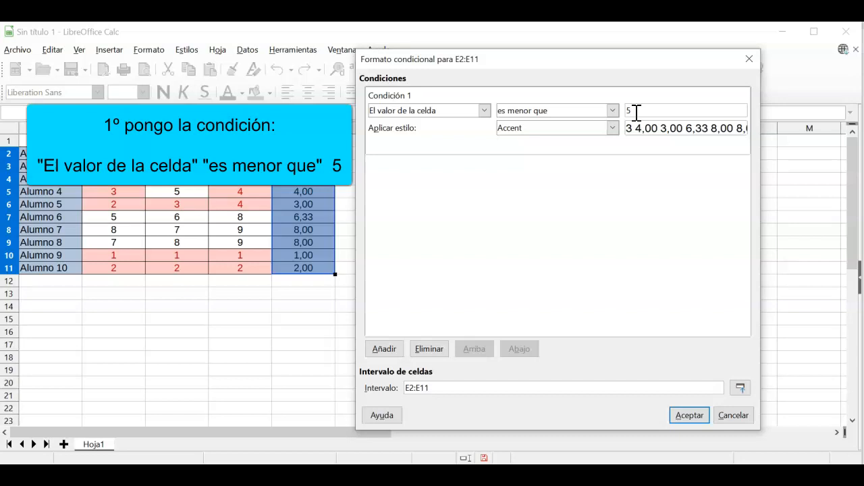
pyautogui.click(612, 128)
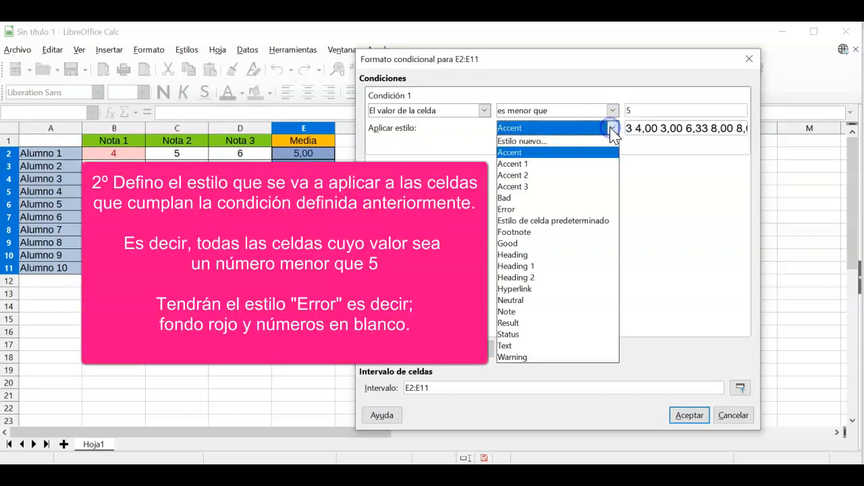
pyautogui.click(574, 211)
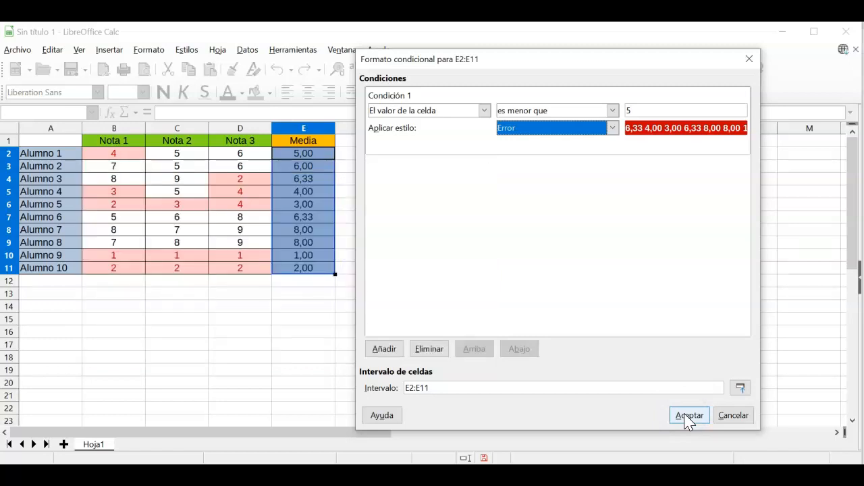
pyautogui.click(689, 415)
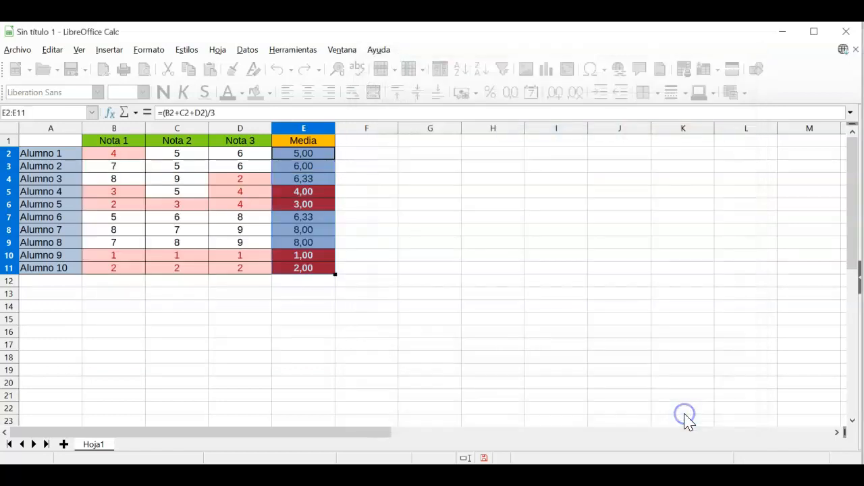
pyautogui.click(496, 287)
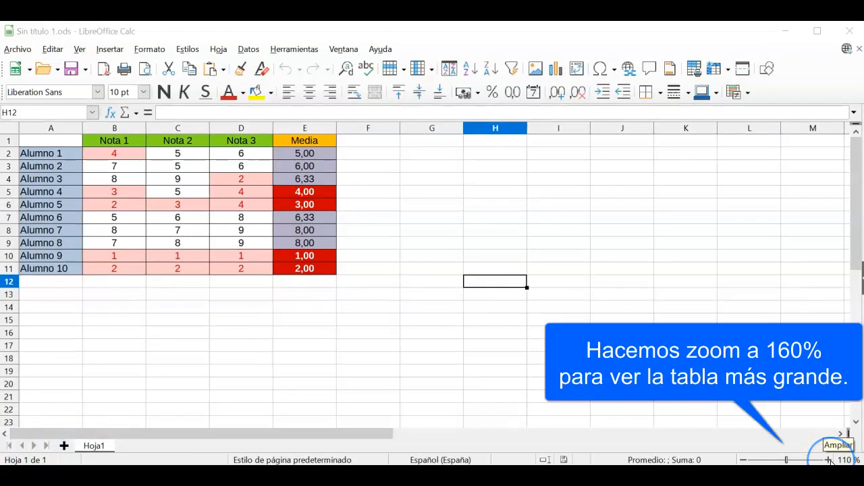
# Step: Zoom the sheet in to 160% and select cell D4
pyautogui.click(829, 460)
pyautogui.click(829, 460)
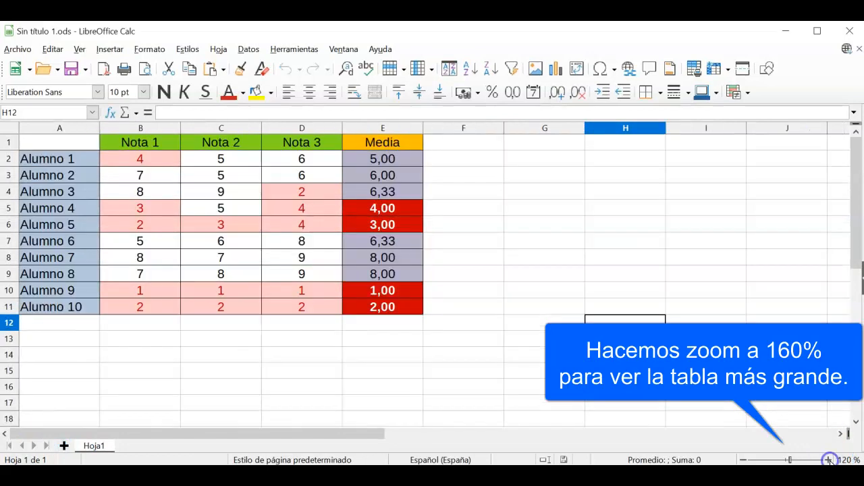
pyautogui.click(829, 459)
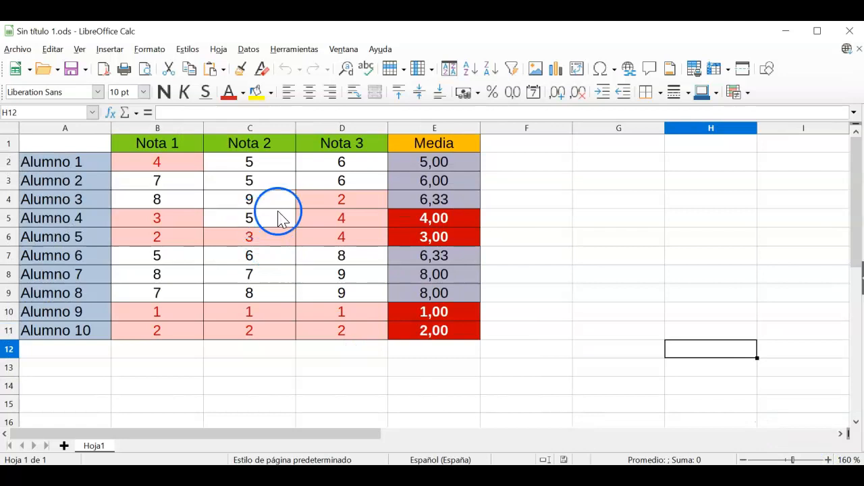
pyautogui.click(350, 200)
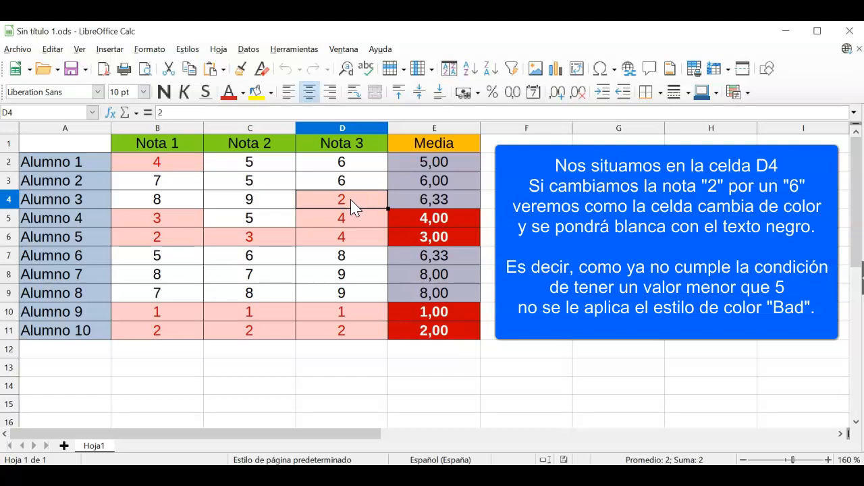
pyautogui.write('6')
pyautogui.press('Return')
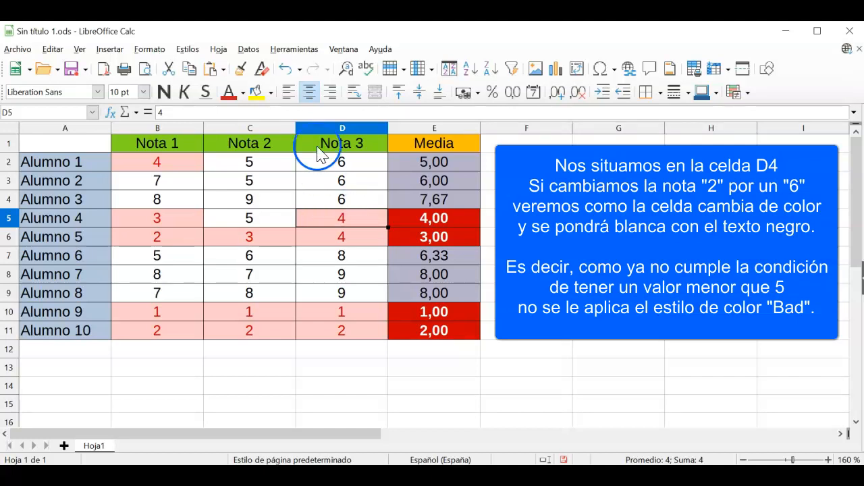
pyautogui.click(287, 68)
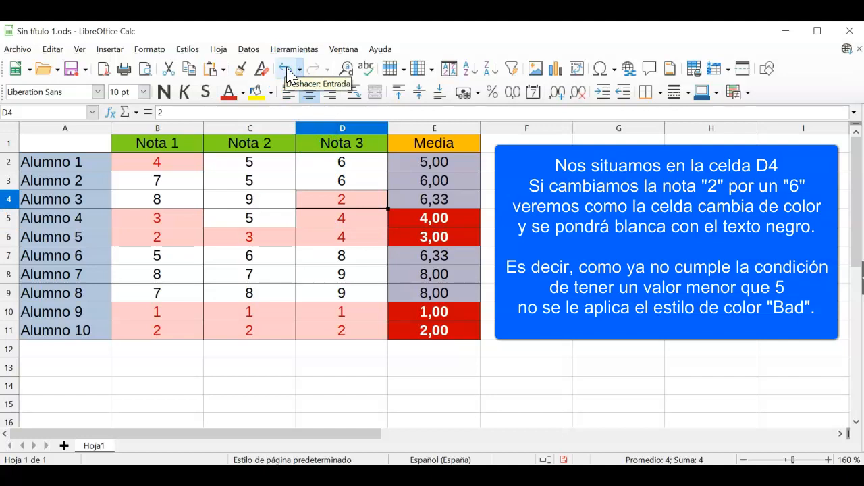
pyautogui.click(354, 168)
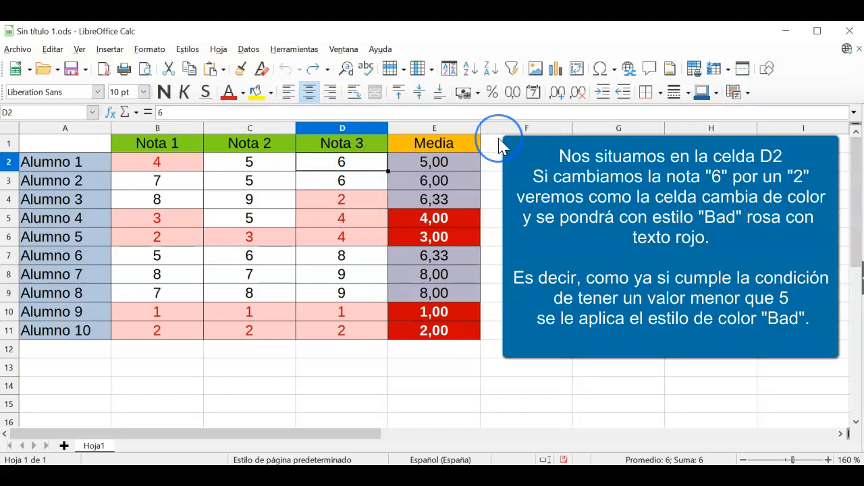
pyautogui.write('2')
pyautogui.press('Return')
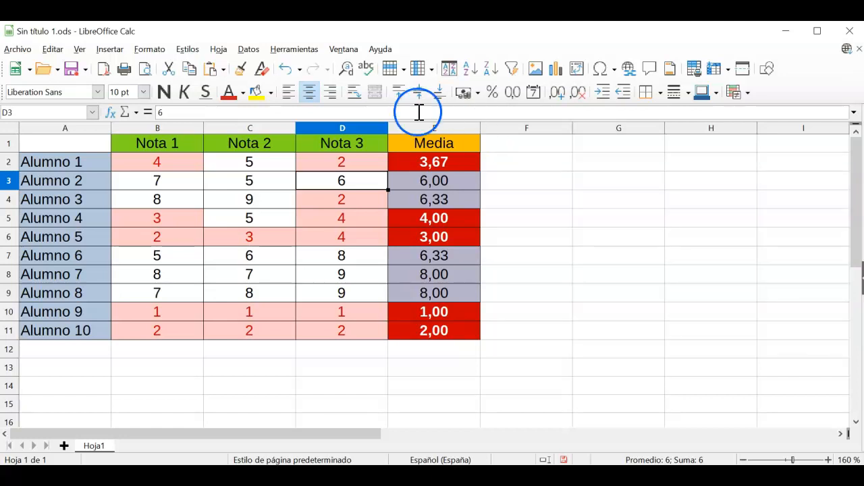
pyautogui.click(286, 69)
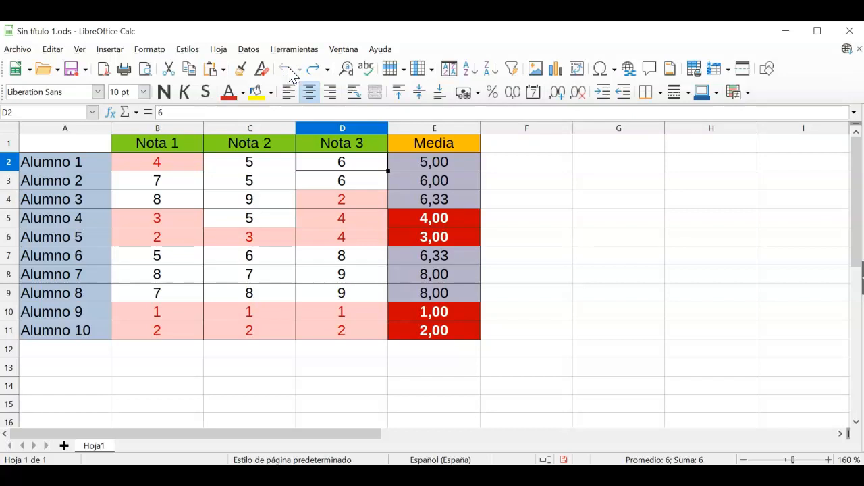
pyautogui.click(145, 71)
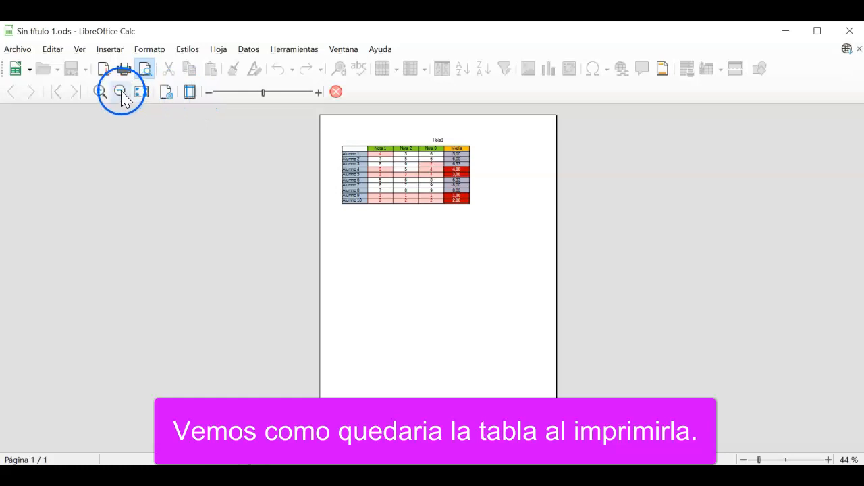
pyautogui.click(99, 91)
pyautogui.click(99, 92)
pyautogui.click(99, 91)
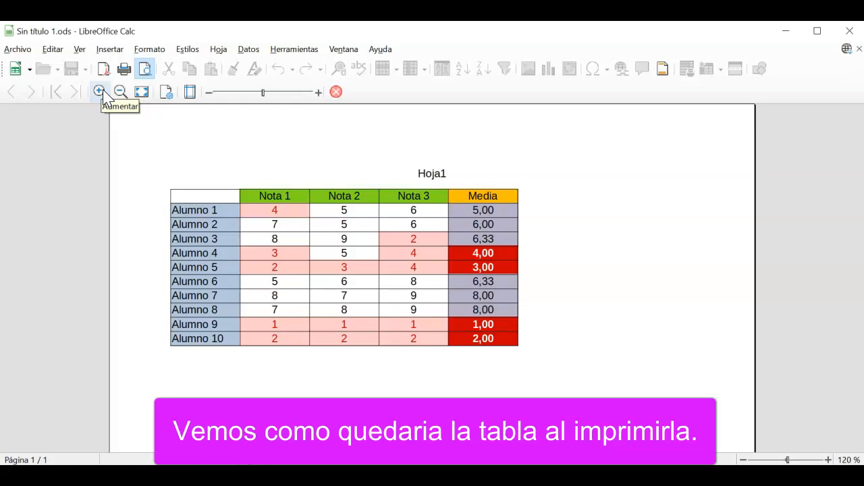
pyautogui.click(340, 94)
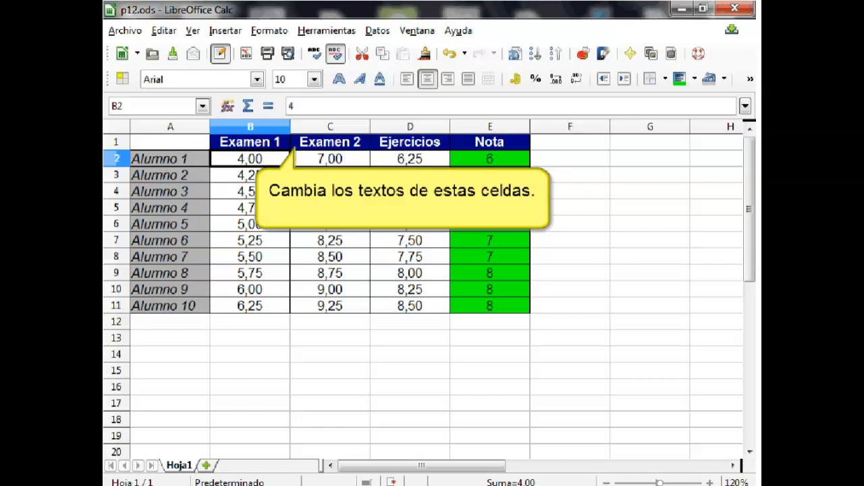
# Step: Replace the headers in B1:E1 with Examen 1, Examen 2, Ejercicios and Nota
pyautogui.click(177, 145)
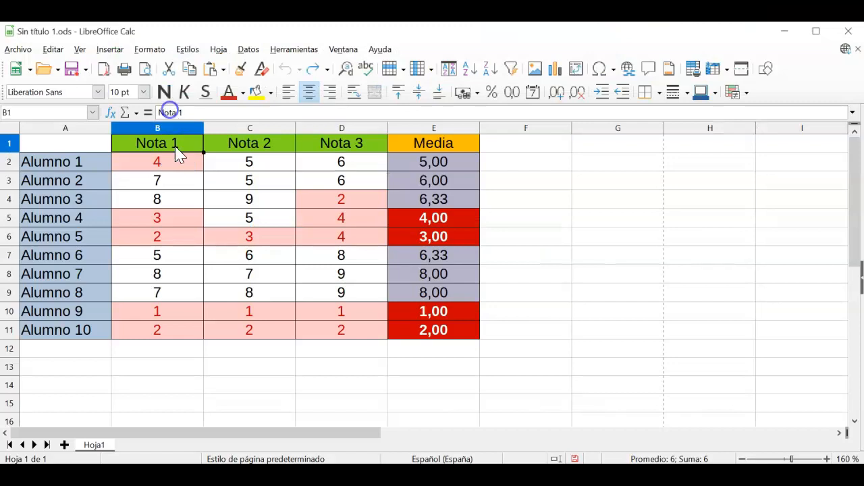
pyautogui.write('Exa')
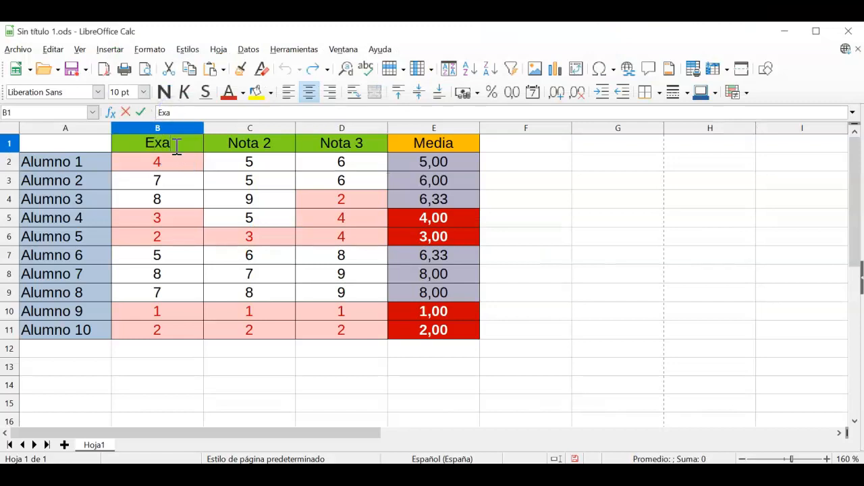
pyautogui.write('men 1')
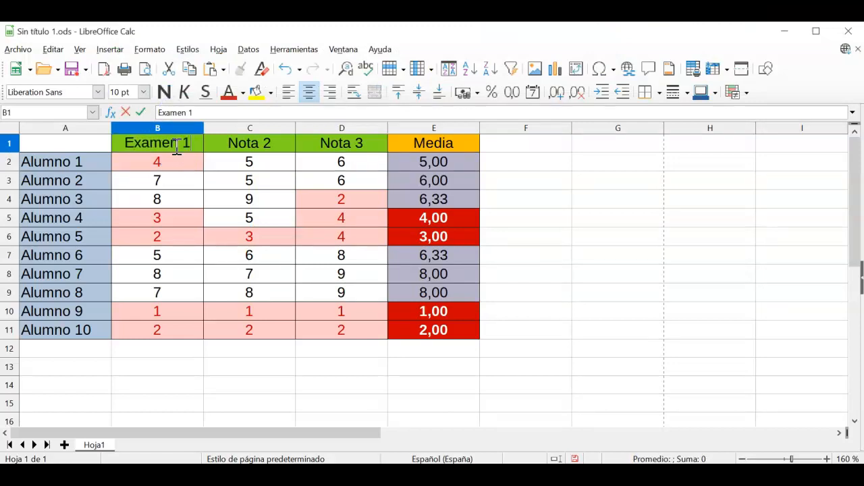
pyautogui.press('Tab')
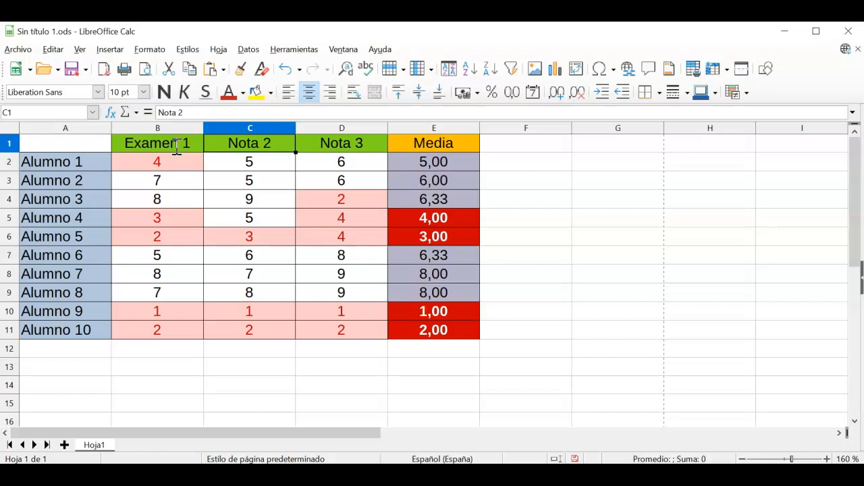
pyautogui.write('Examen')
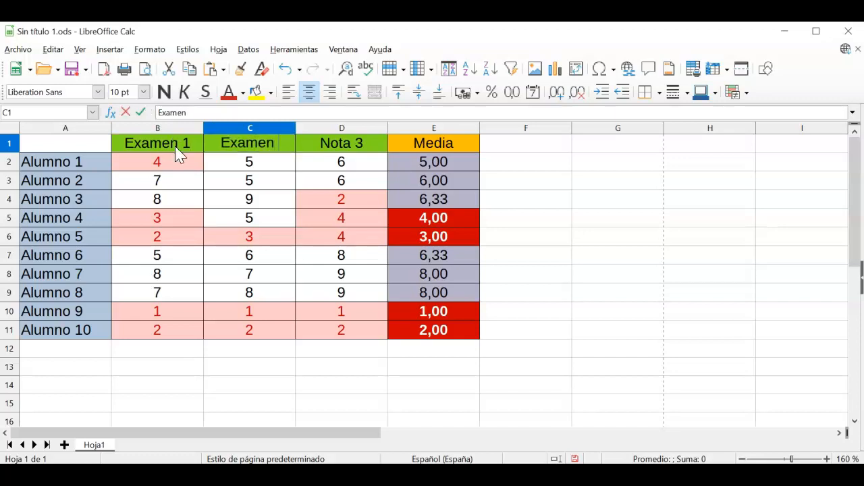
pyautogui.write(' 2')
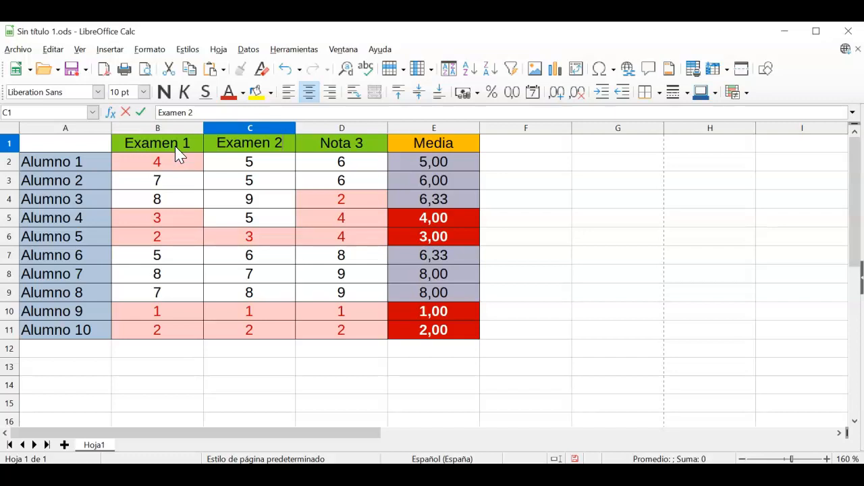
pyautogui.press('Tab')
pyautogui.write('Ej')
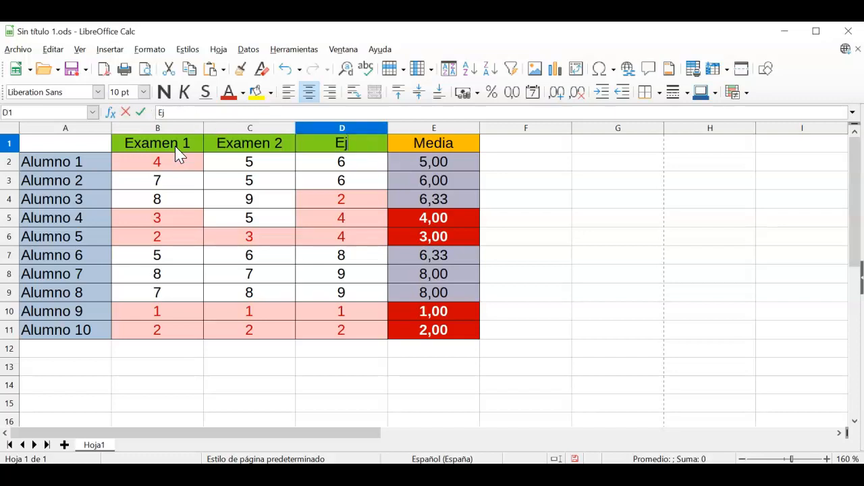
pyautogui.write('ercicios')
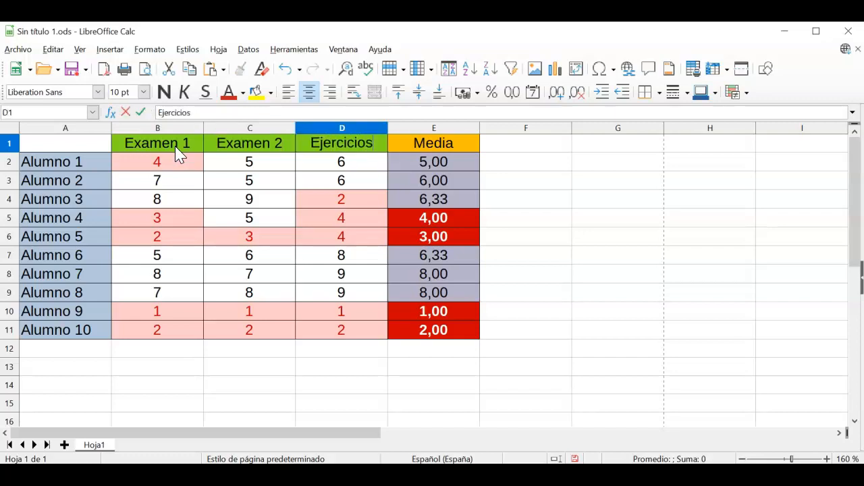
pyautogui.press('Tab')
pyautogui.write('Nota')
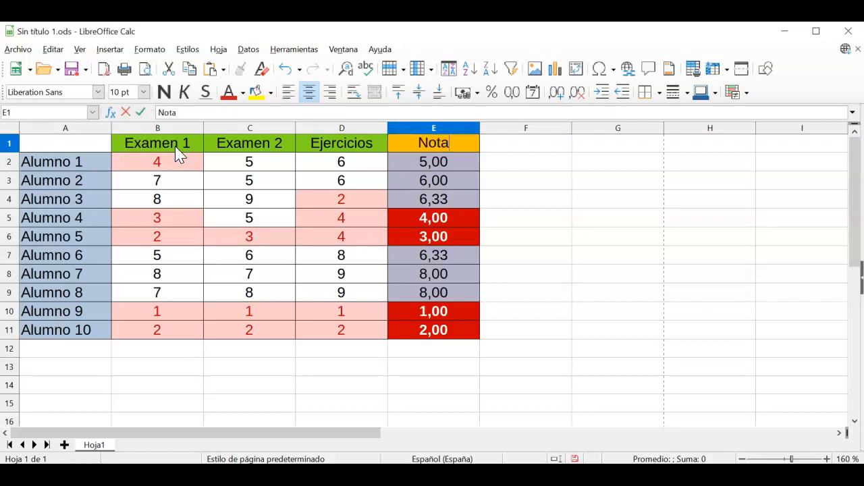
pyautogui.press('Return')
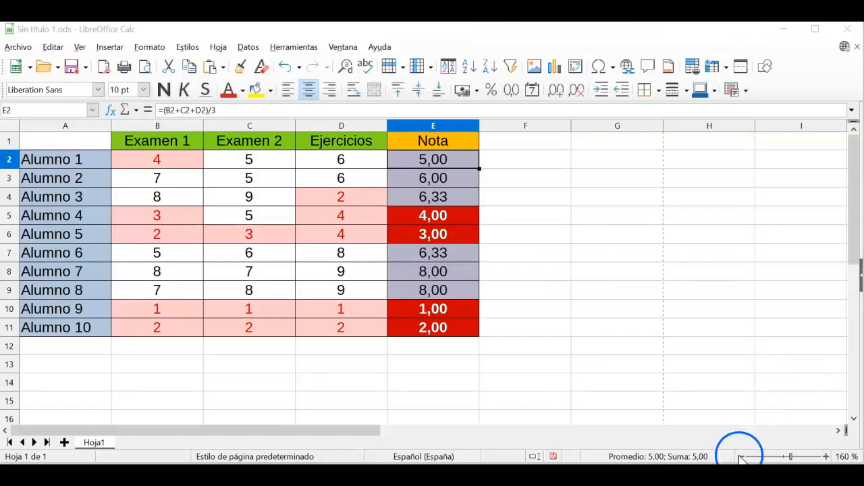
# Step: Enter the labels Ponderaciones, Examen 1, Examen 2 and Ejercicios down A13:A16
pyautogui.click(740, 457)
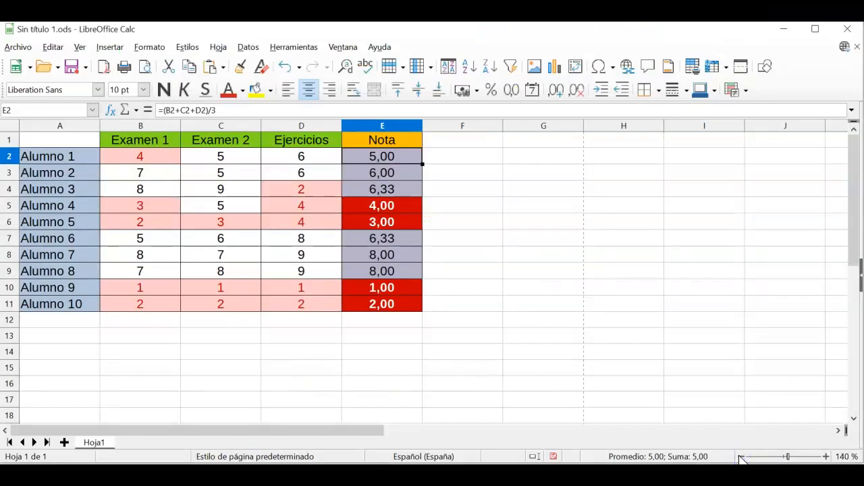
pyautogui.click(79, 343)
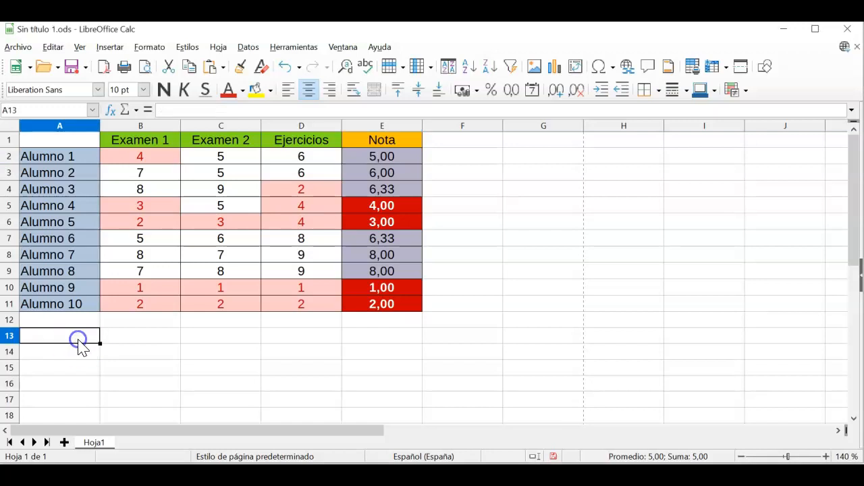
pyautogui.write('Pond')
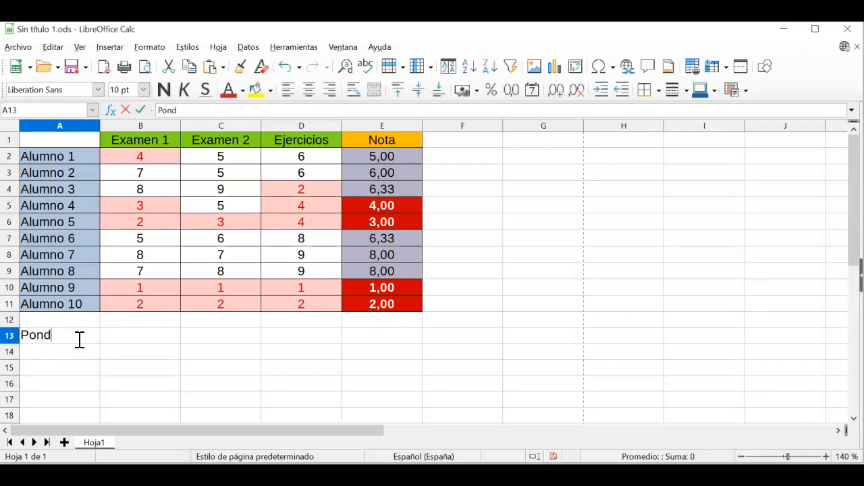
pyautogui.write('eraciones')
pyautogui.press('Return')
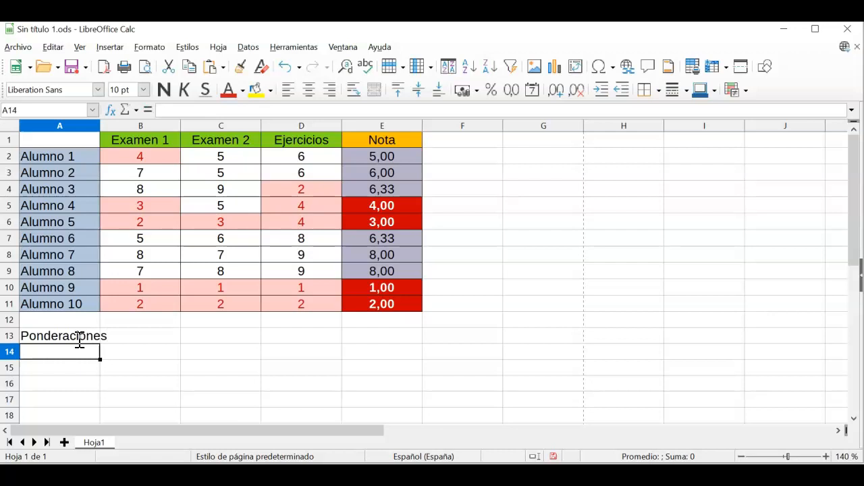
pyautogui.write('Examen')
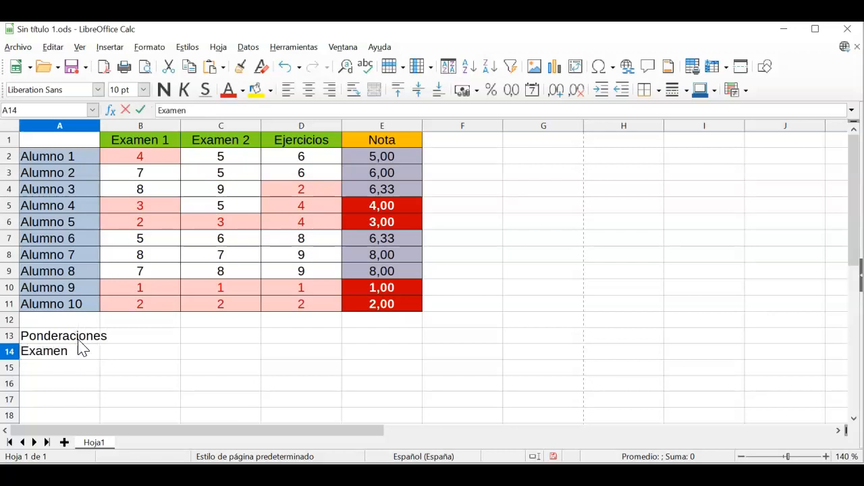
pyautogui.write(' 1')
pyautogui.press('Return')
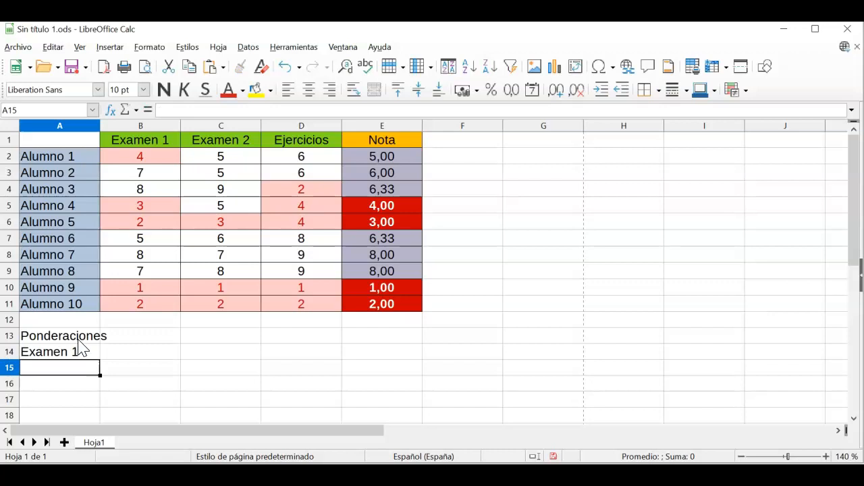
pyautogui.write('Examen 2')
pyautogui.press('Return')
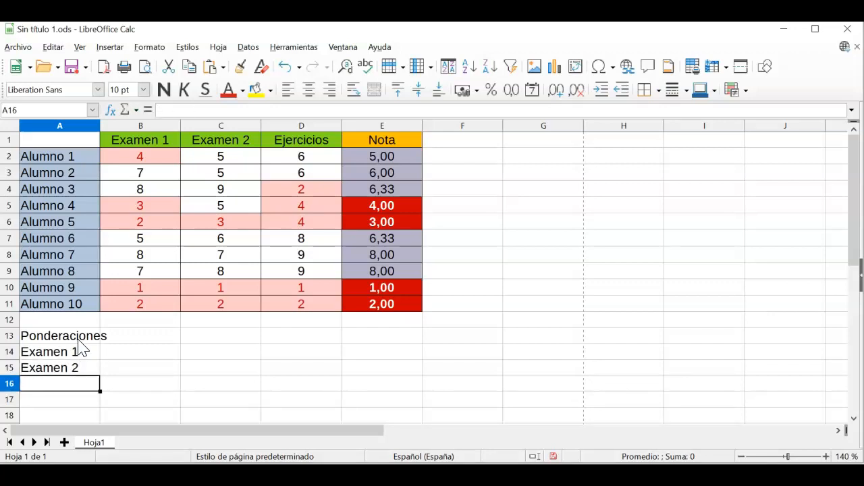
pyautogui.write('Ejer')
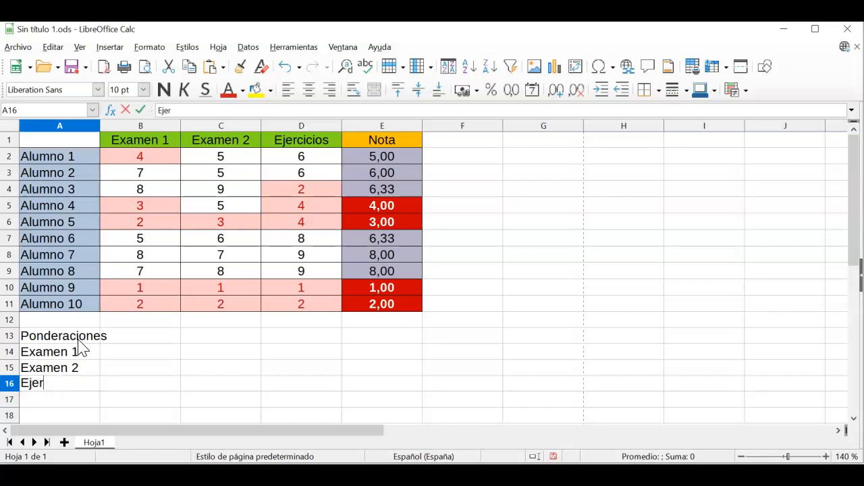
pyautogui.write('cicios')
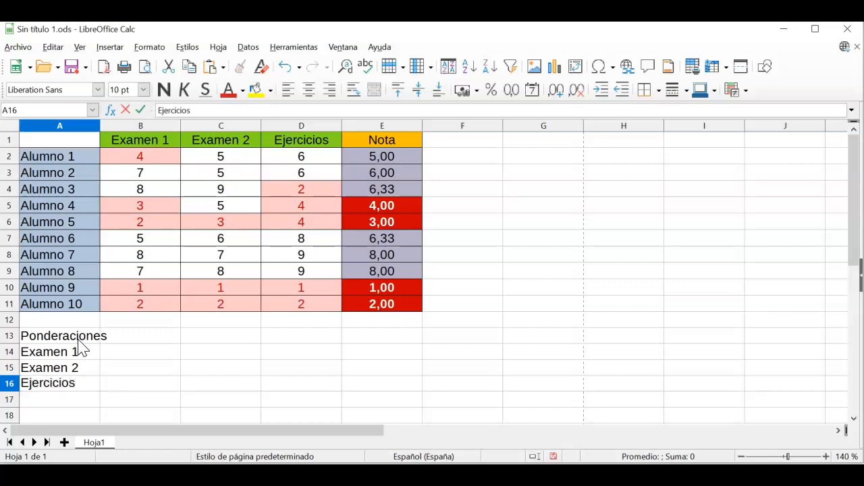
pyautogui.press('Return')
# Step: Give every cell of A14:B16 borders with the chosen line style
pyautogui.moveTo(79, 351); pyautogui.dragTo(133, 388)
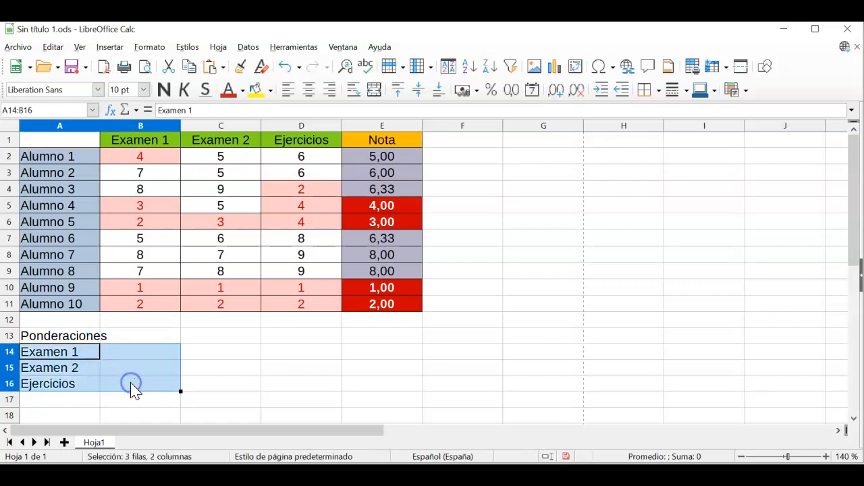
pyautogui.click(656, 91)
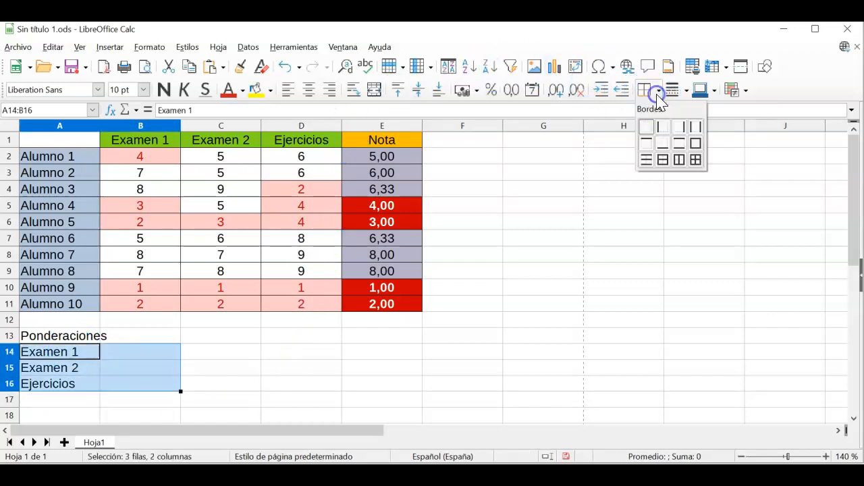
pyautogui.click(696, 158)
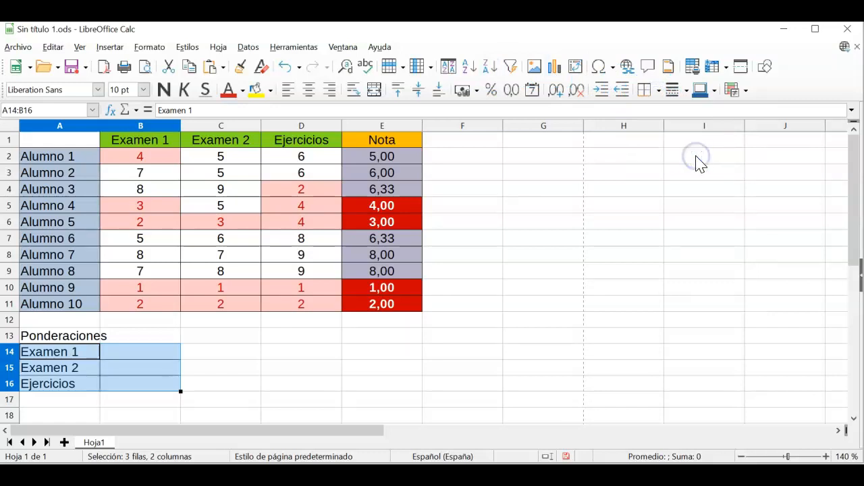
pyautogui.click(688, 100)
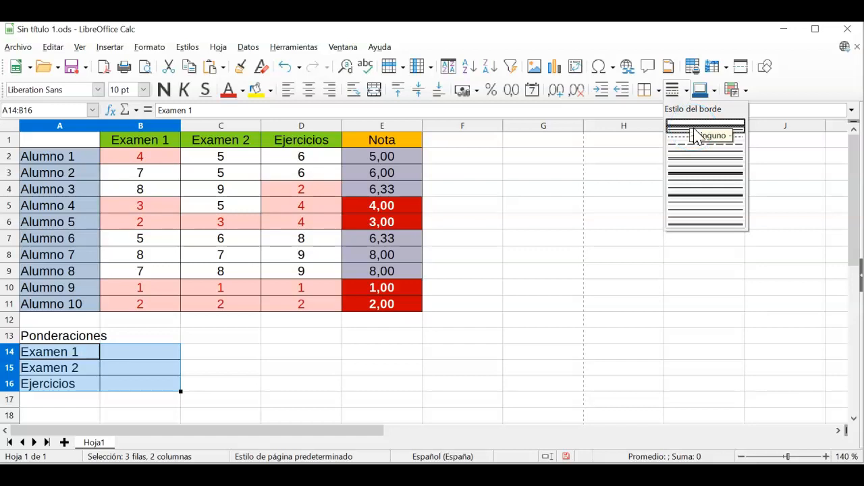
pyautogui.click(694, 129)
pyautogui.click(236, 373)
pyautogui.click(162, 375)
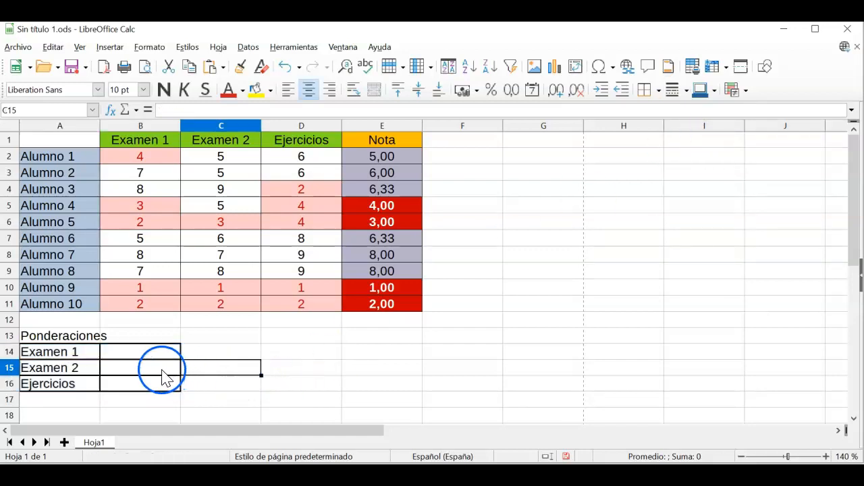
# Step: Fill the Examen 1, Examen 2 and Ejercicios rows yellow, green and blue
pyautogui.moveTo(92, 353); pyautogui.dragTo(121, 353)
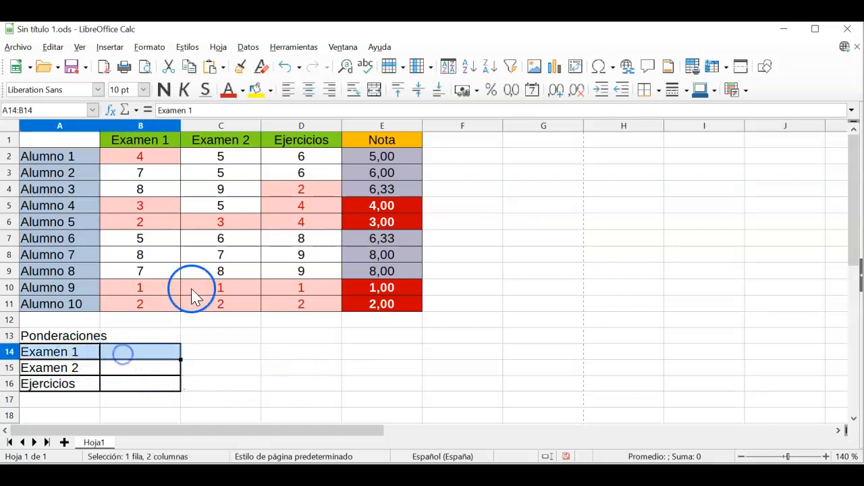
pyautogui.click(257, 90)
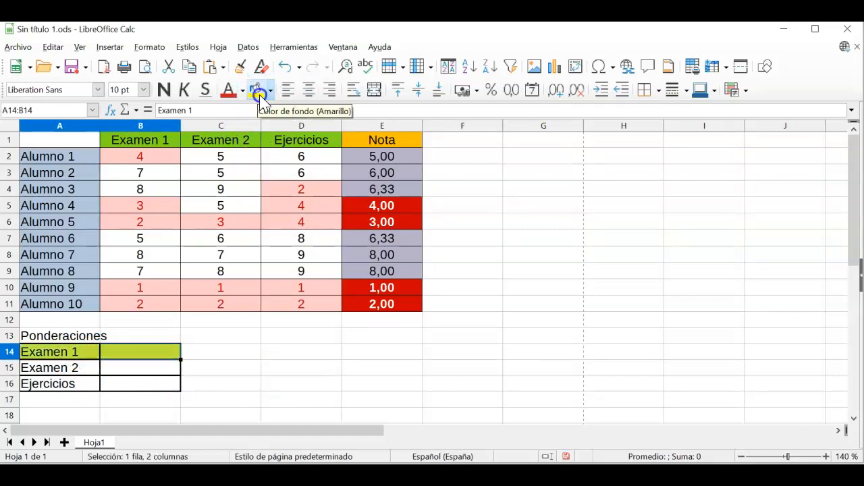
pyautogui.moveTo(68, 366); pyautogui.dragTo(130, 367)
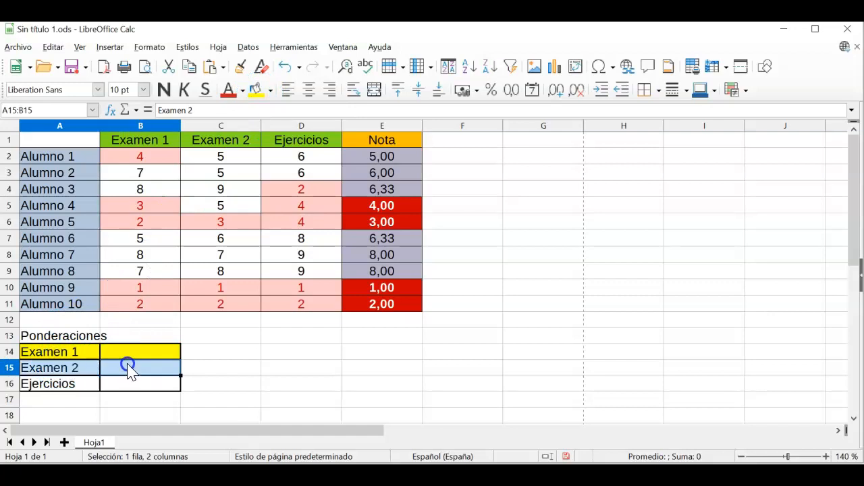
pyautogui.click(271, 98)
pyautogui.click(373, 162)
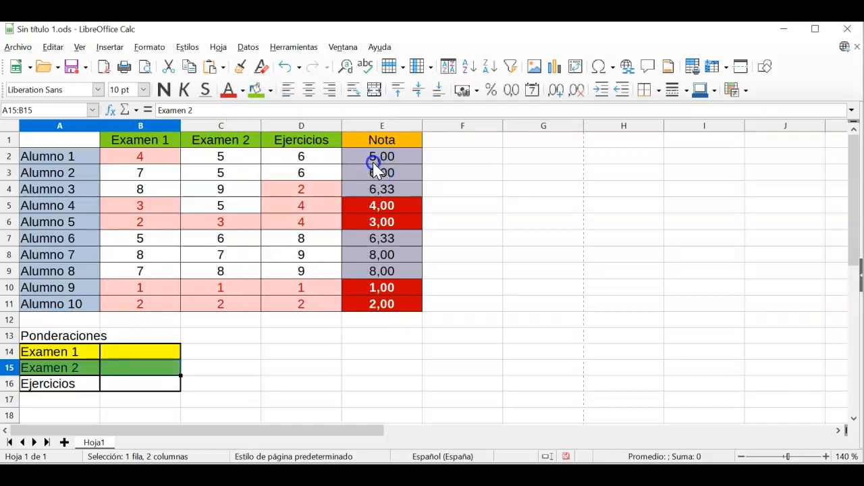
pyautogui.moveTo(61, 388); pyautogui.dragTo(112, 388)
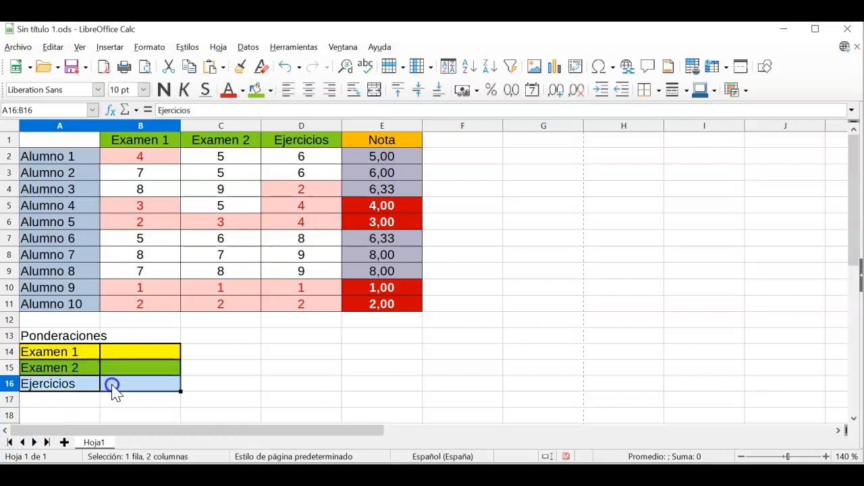
pyautogui.click(271, 90)
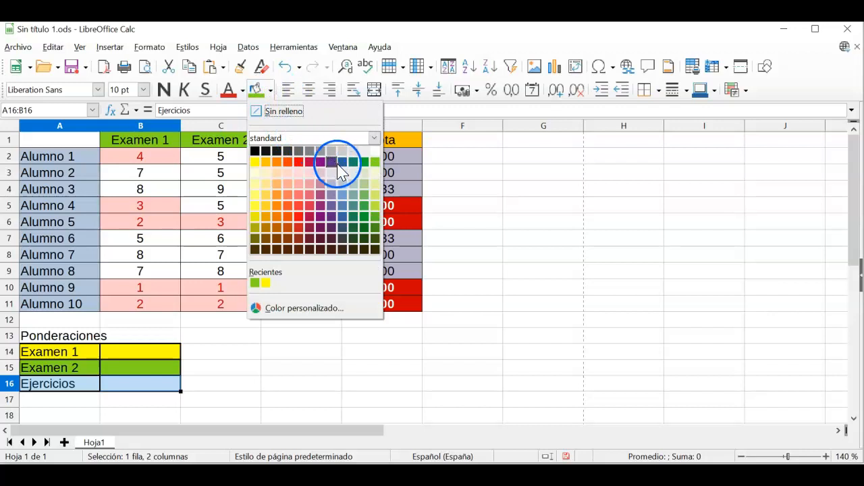
pyautogui.click(342, 195)
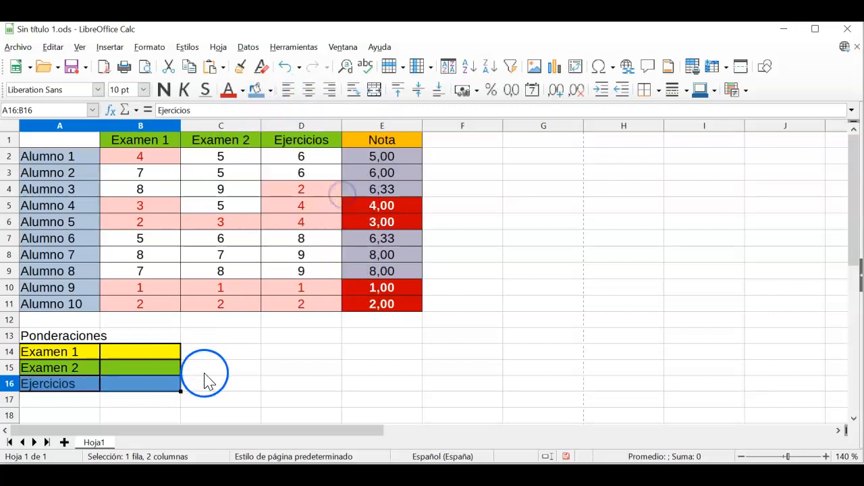
pyautogui.click(234, 373)
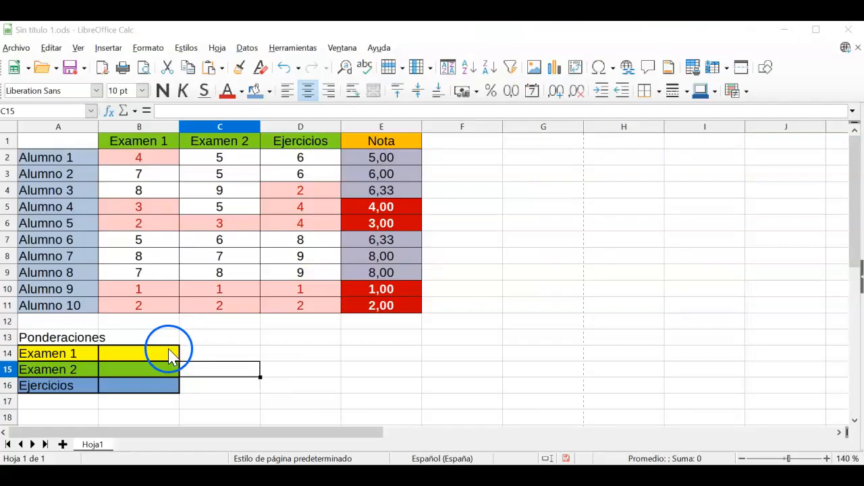
pyautogui.moveTo(169, 351); pyautogui.dragTo(166, 393)
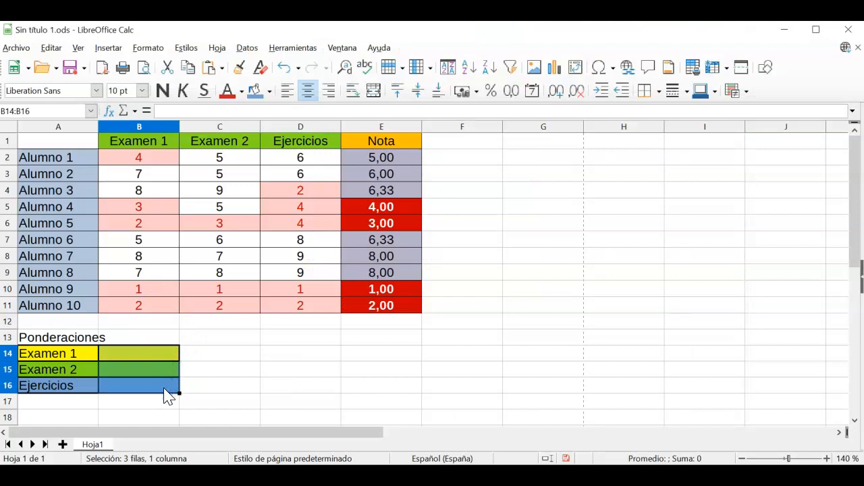
# Step: Format B14:B16 as percent and enter weightings 40%, 40% and 20%
pyautogui.click(491, 94)
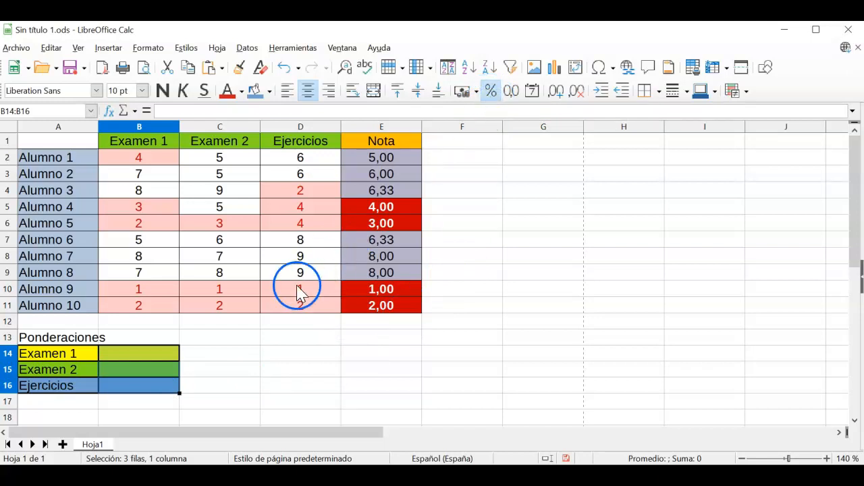
pyautogui.click(149, 359)
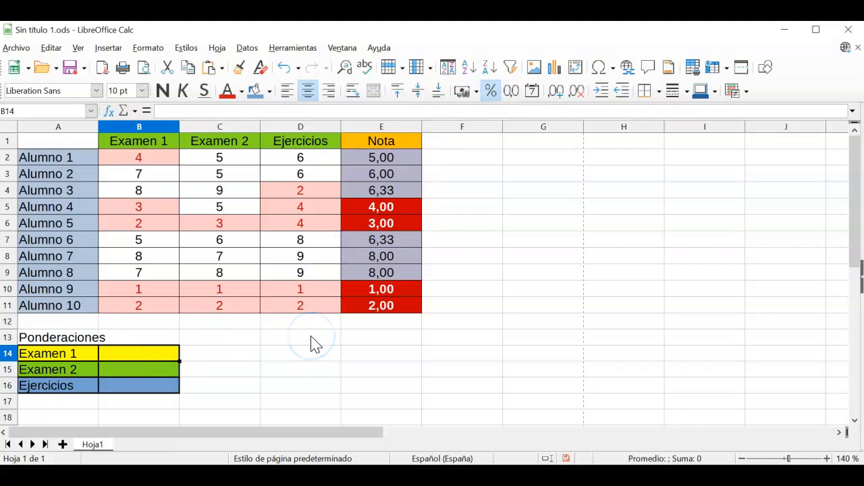
pyautogui.write('40%')
pyautogui.press('Return')
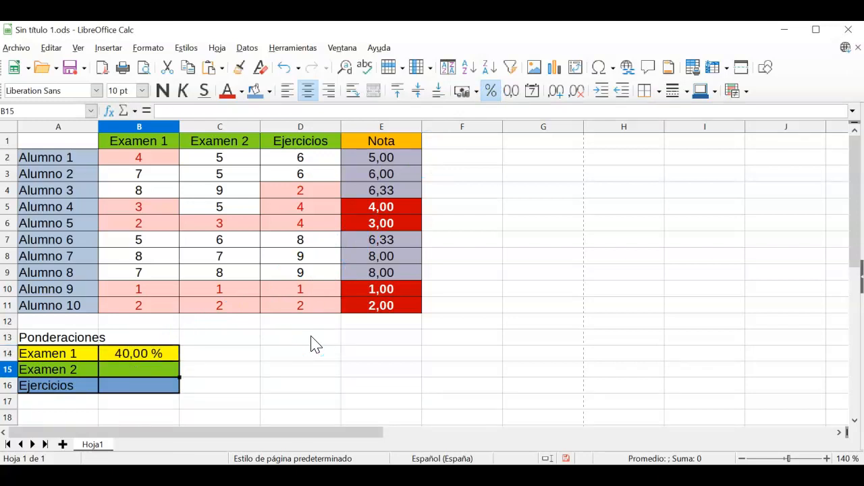
pyautogui.write('40%')
pyautogui.press('Return')
pyautogui.write('20%')
pyautogui.press('Return')
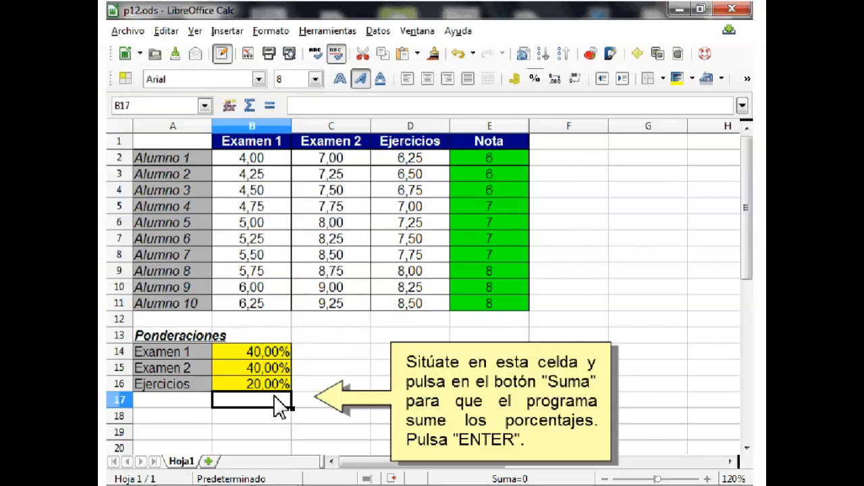
# Step: Insert =SUMA(B14:B16) in B17 so the weightings total 100,00 %
pyautogui.click(248, 107)
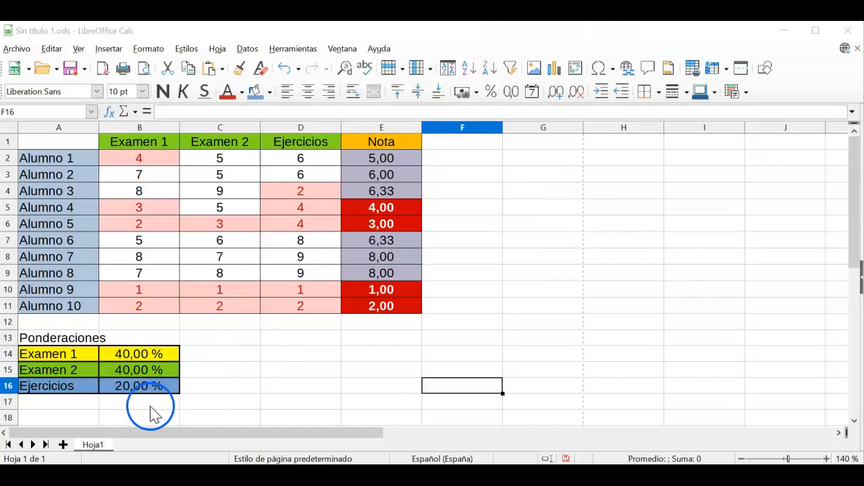
pyautogui.click(152, 408)
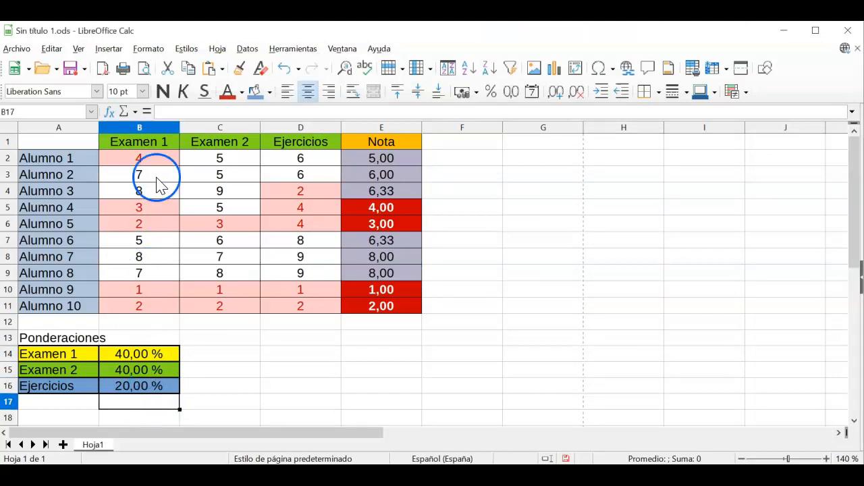
pyautogui.click(126, 114)
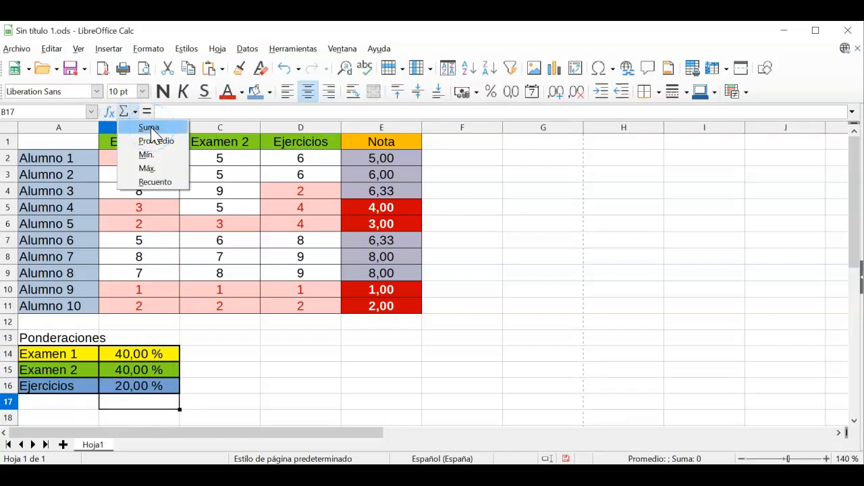
pyautogui.click(150, 128)
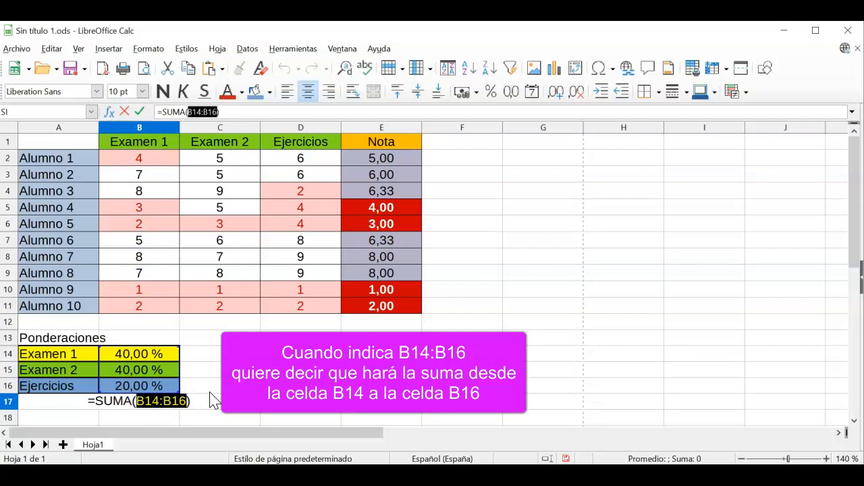
pyautogui.press('Return')
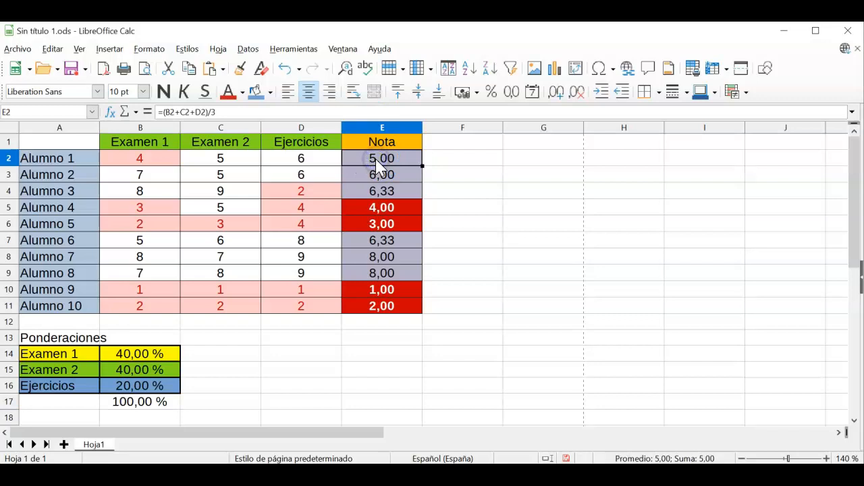
# Step: Edit E2's formula so its first term becomes (B2*B14)
pyautogui.click(152, 118)
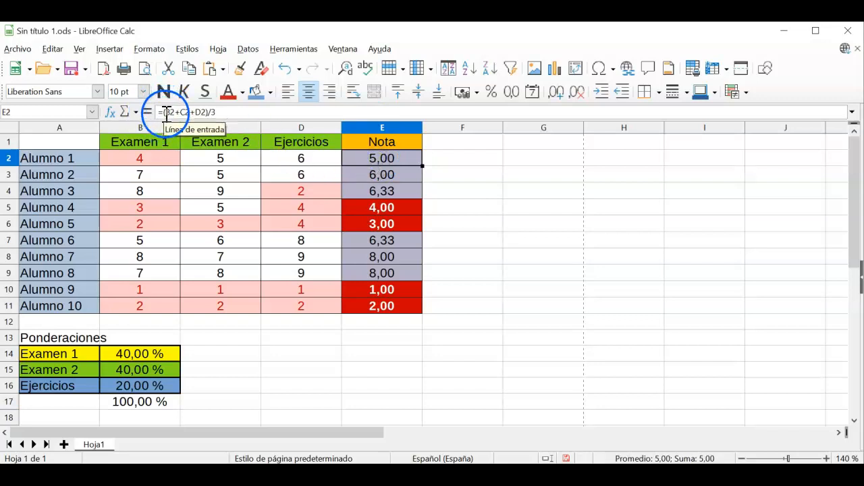
pyautogui.click(167, 113)
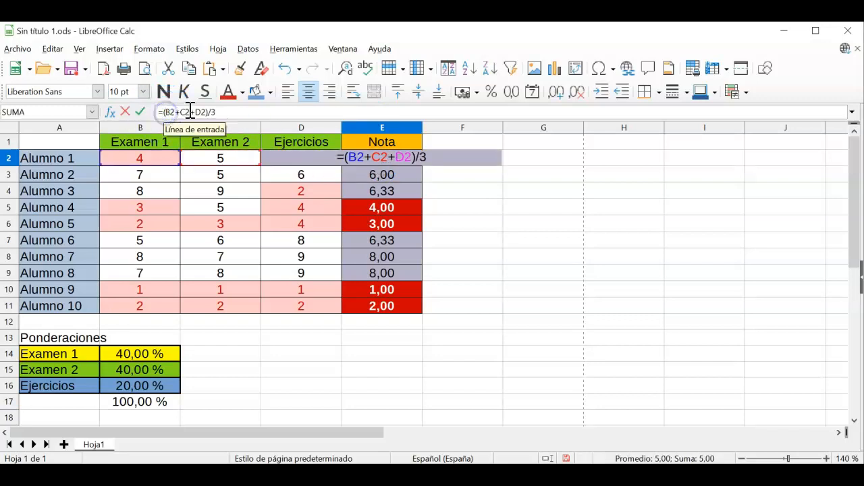
pyautogui.write('(')
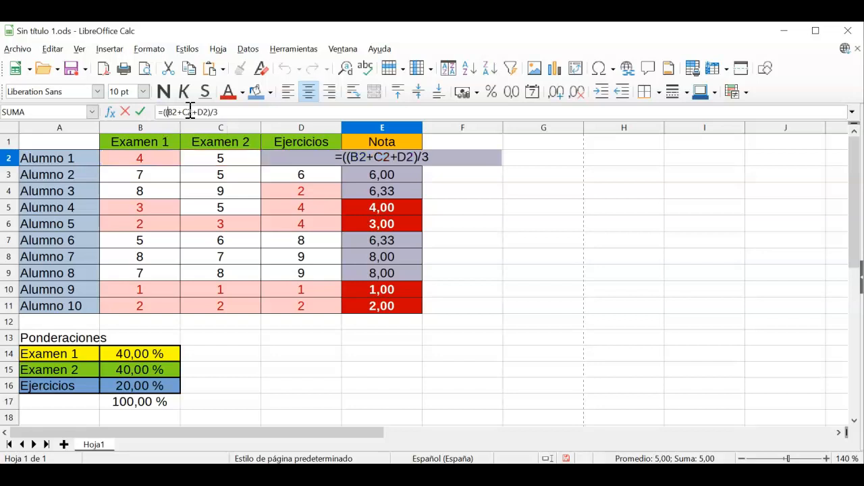
pyautogui.press('ctrl')
pyautogui.press('ctrl')
pyautogui.write('*')
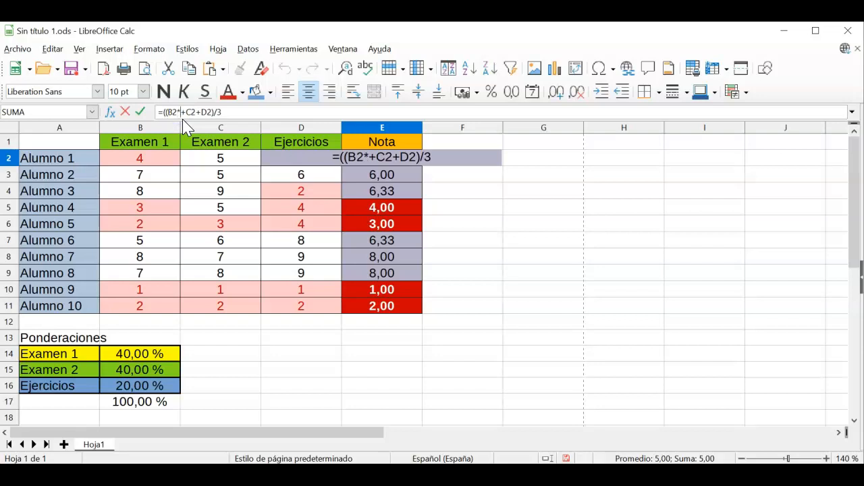
pyautogui.click(149, 356)
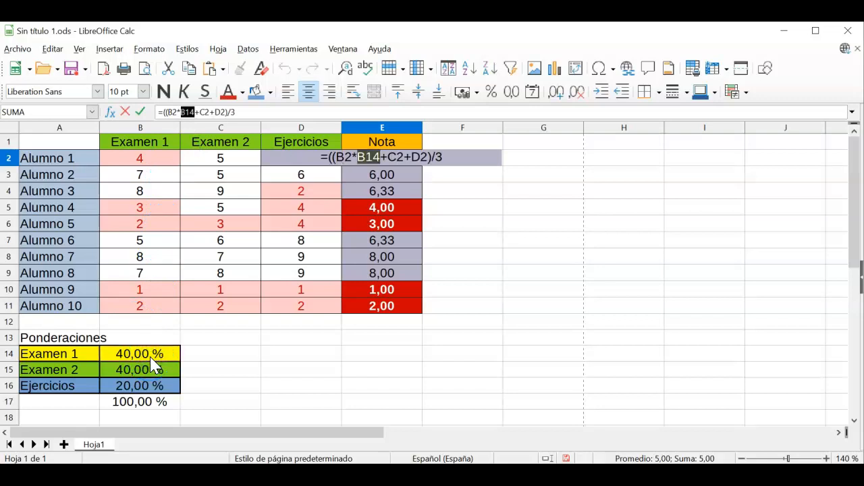
pyautogui.click(106, 306)
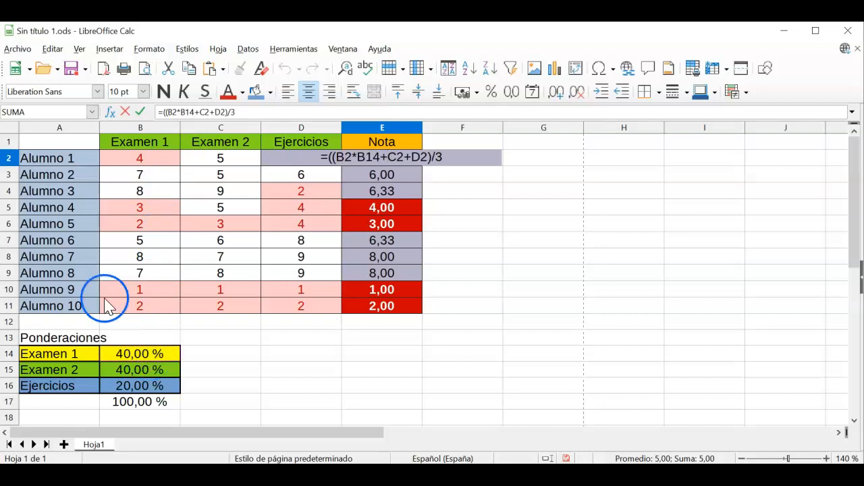
pyautogui.click(193, 112)
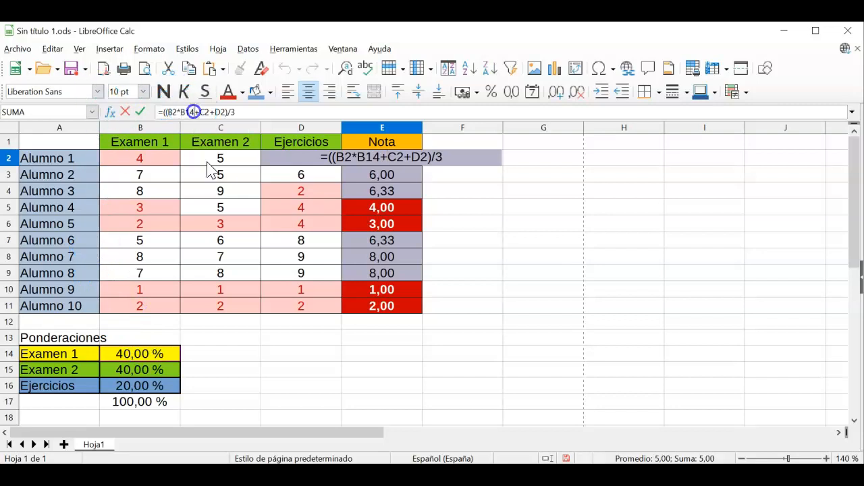
pyautogui.write(')')
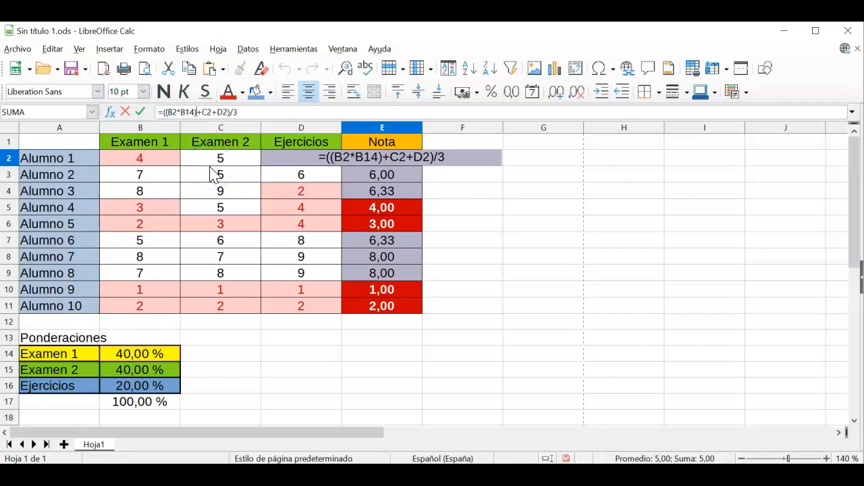
# Step: Change the C2 term of E2's formula to (C2*B15)
pyautogui.click(201, 112)
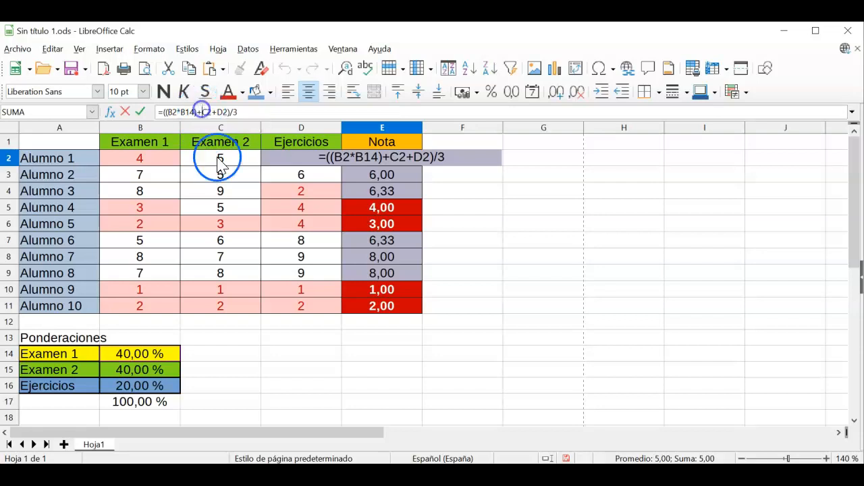
pyautogui.write('(')
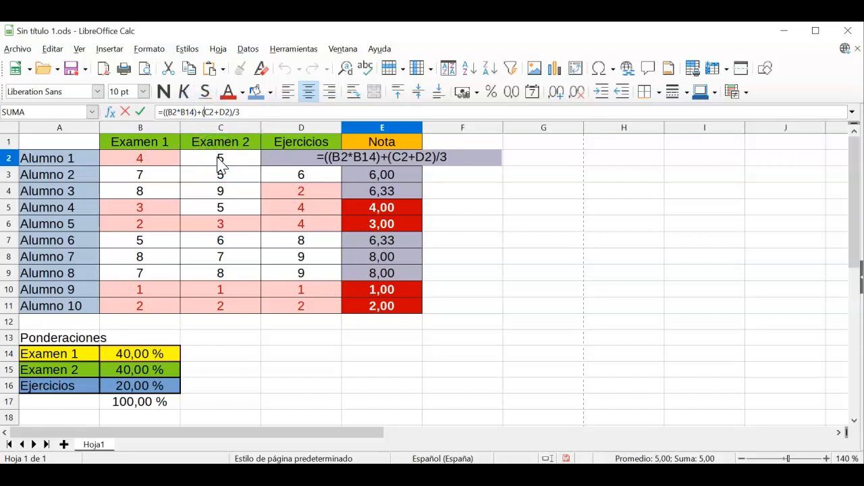
pyautogui.click(213, 111)
pyautogui.write('*')
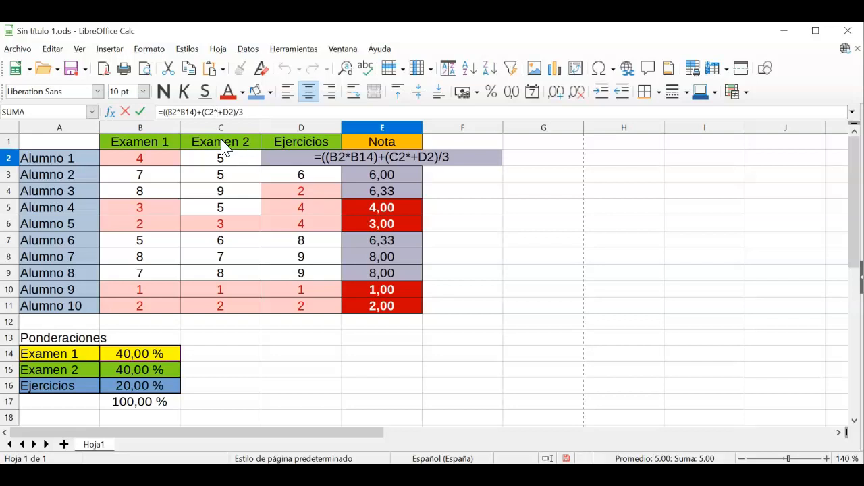
pyautogui.click(138, 372)
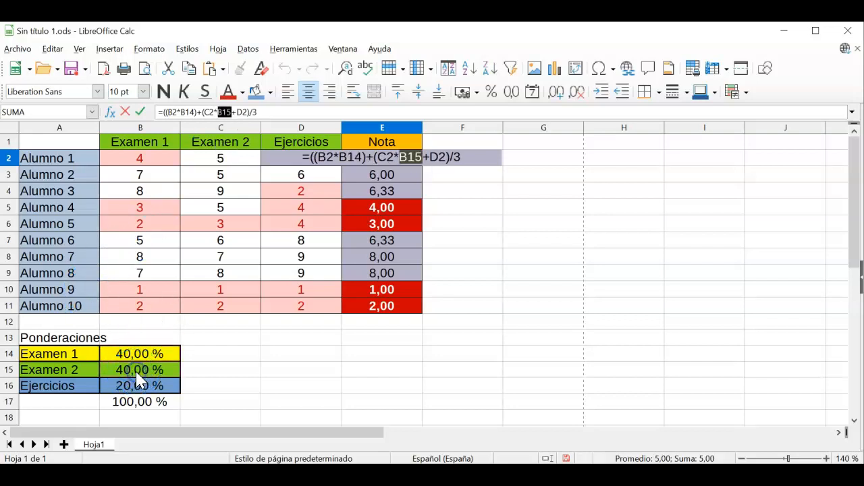
pyautogui.click(231, 111)
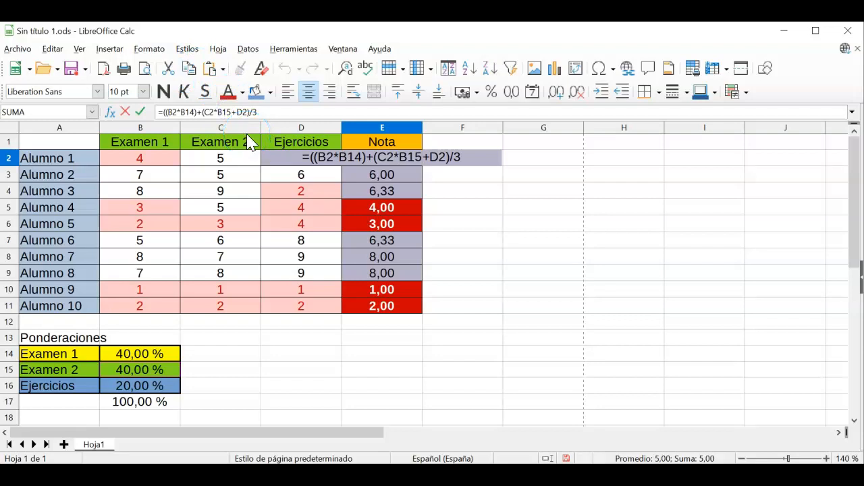
pyautogui.write(')')
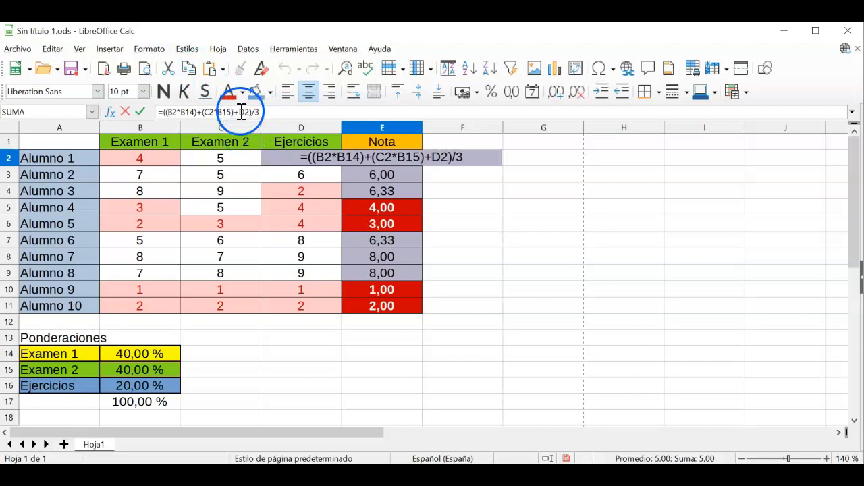
# Step: Change the D2 term of E2's formula to (D2*B16)
pyautogui.click(241, 112)
pyautogui.write('(')
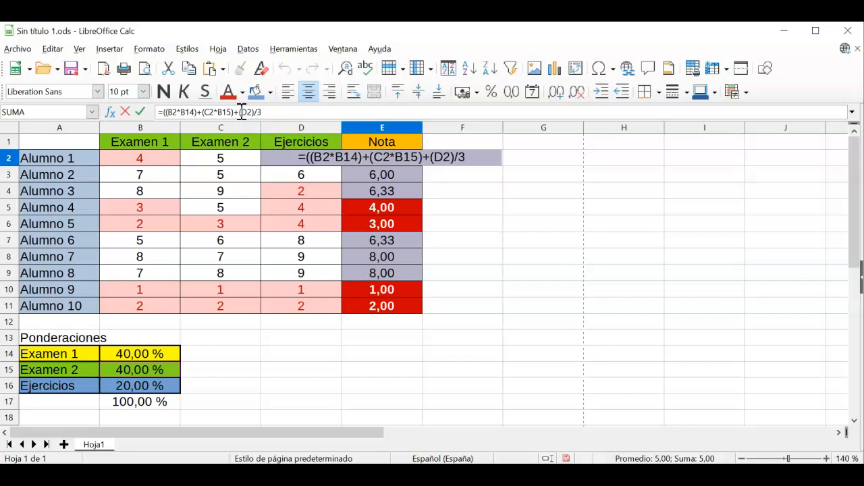
pyautogui.click(252, 112)
pyautogui.write('*')
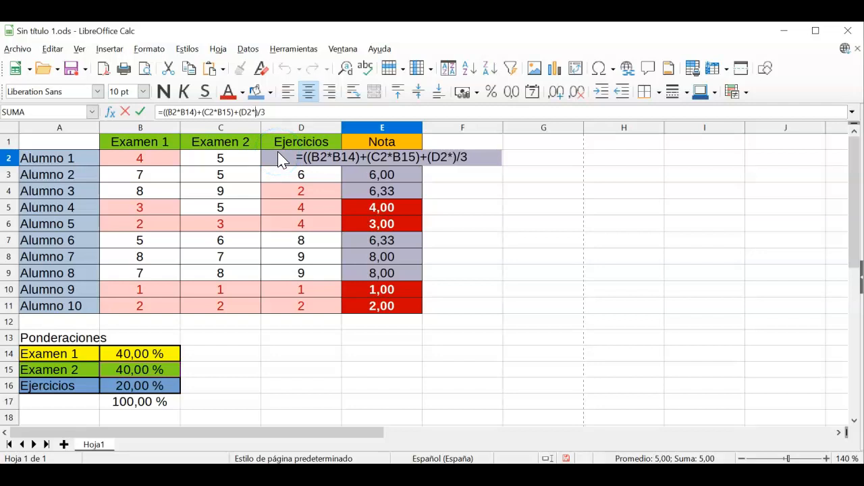
pyautogui.click(143, 389)
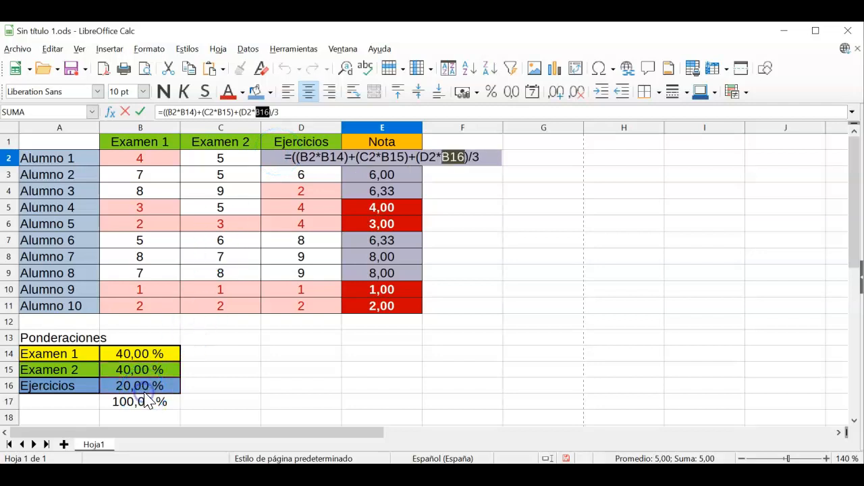
pyautogui.click(272, 112)
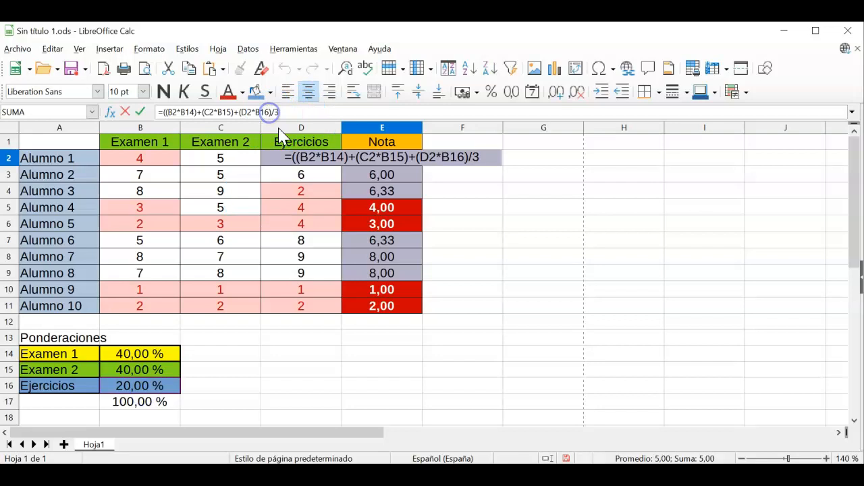
pyautogui.write(')')
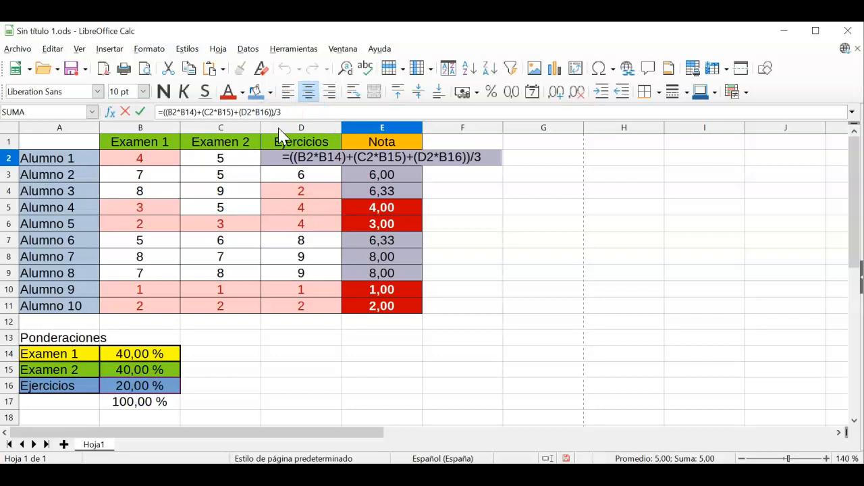
# Step: Drop the trailing /3 and extra parenthesis, committing E2 as 4,80, and compare with E3
pyautogui.click(401, 181)
pyautogui.click(567, 184)
pyautogui.click(292, 111)
pyautogui.press('BackSpace')
pyautogui.press('BackSpace')
pyautogui.press('BackSpace')
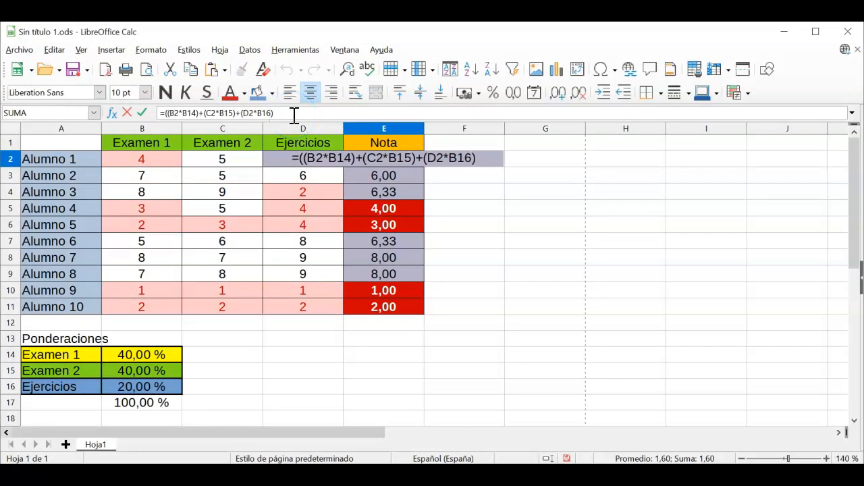
pyautogui.click(168, 113)
pyautogui.press('BackSpace')
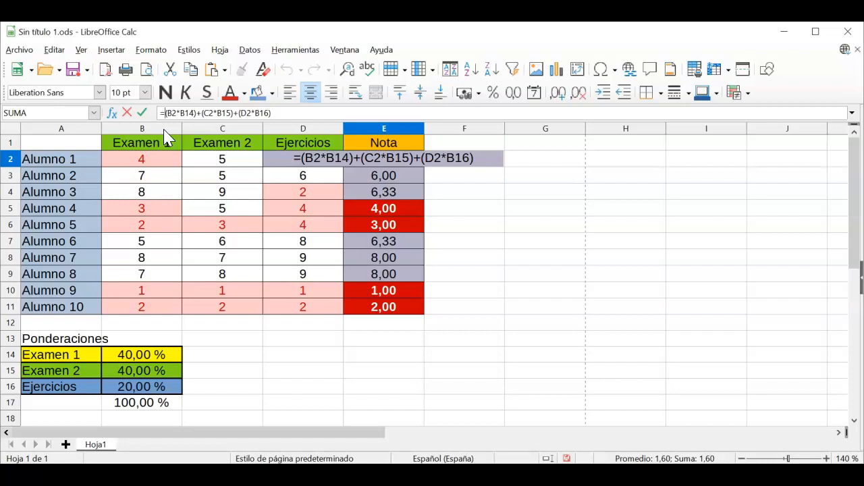
pyautogui.press('Return')
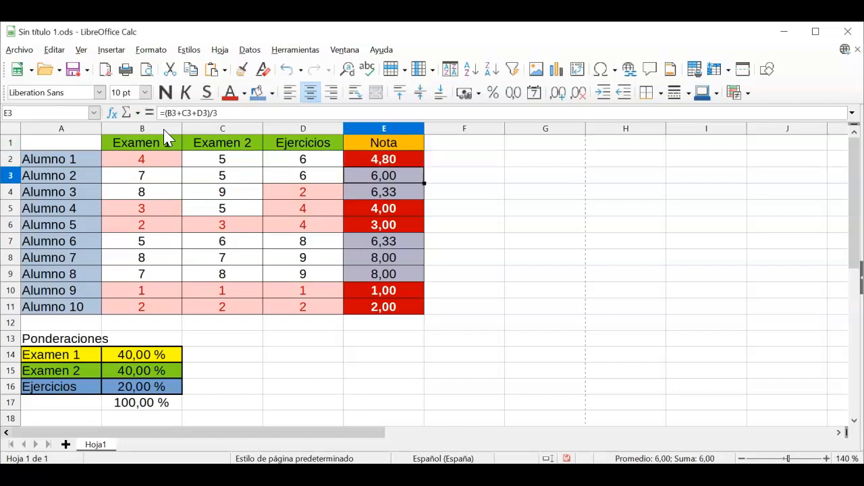
pyautogui.click(391, 162)
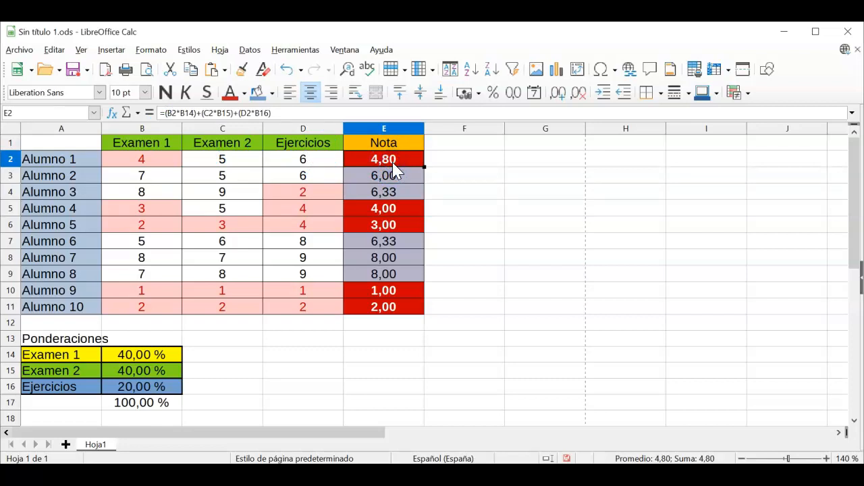
pyautogui.click(397, 175)
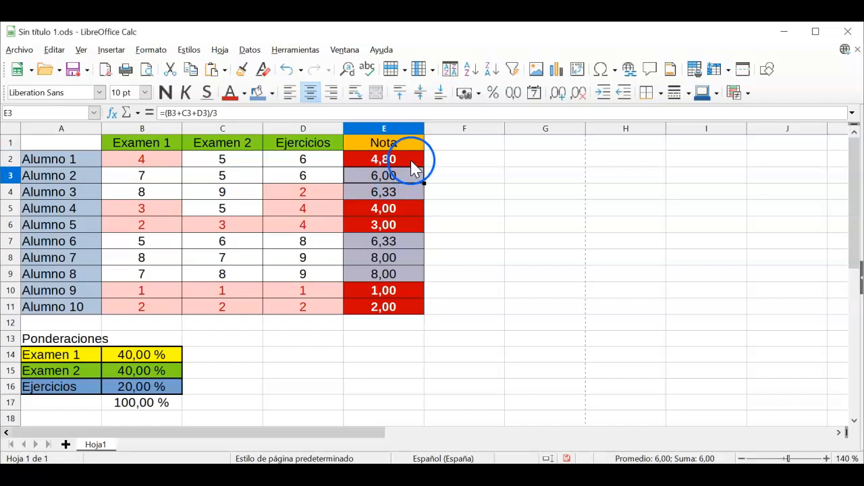
pyautogui.click(409, 164)
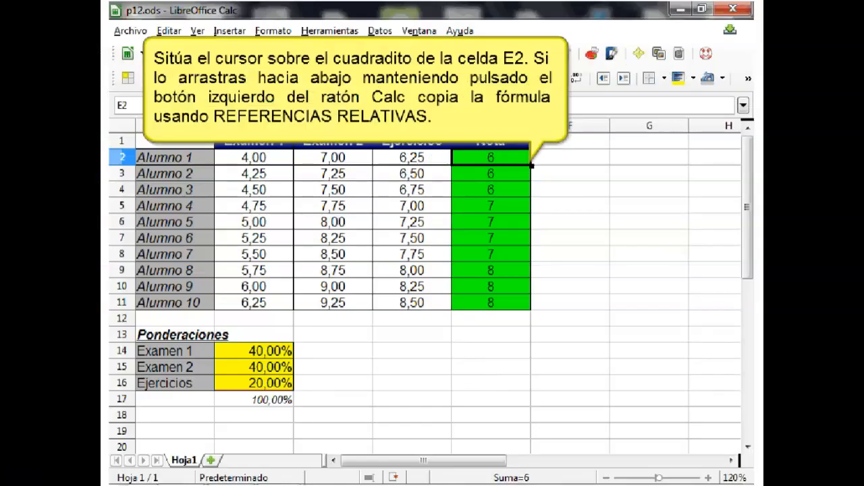
pyautogui.moveTo(531, 165); pyautogui.dragTo(532, 310)
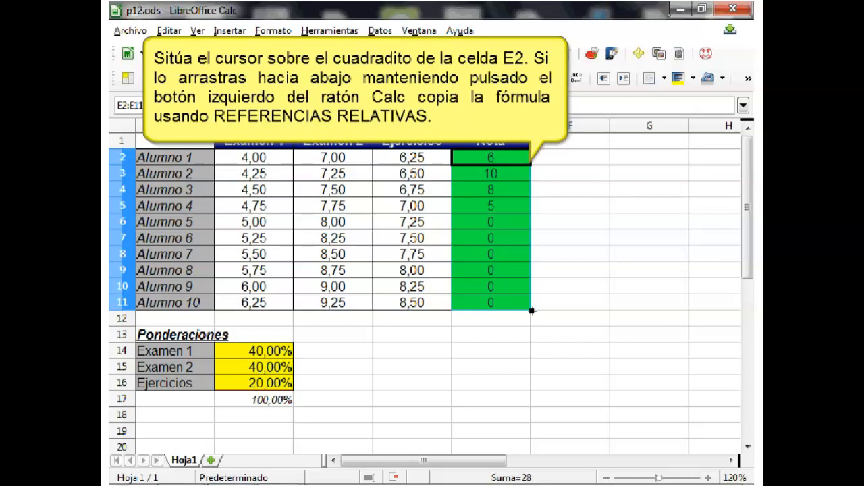
pyautogui.doubleClick(509, 222)
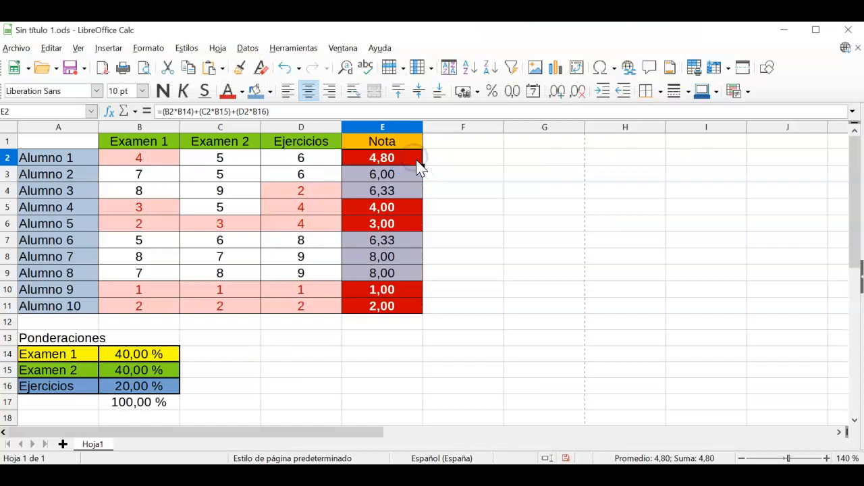
# Step: Fill E2's weighted Nota formula down to E11 and zoom out
pyautogui.moveTo(424, 165); pyautogui.dragTo(424, 308)
pyautogui.moveTo(424, 310); pyautogui.dragTo(424, 313)
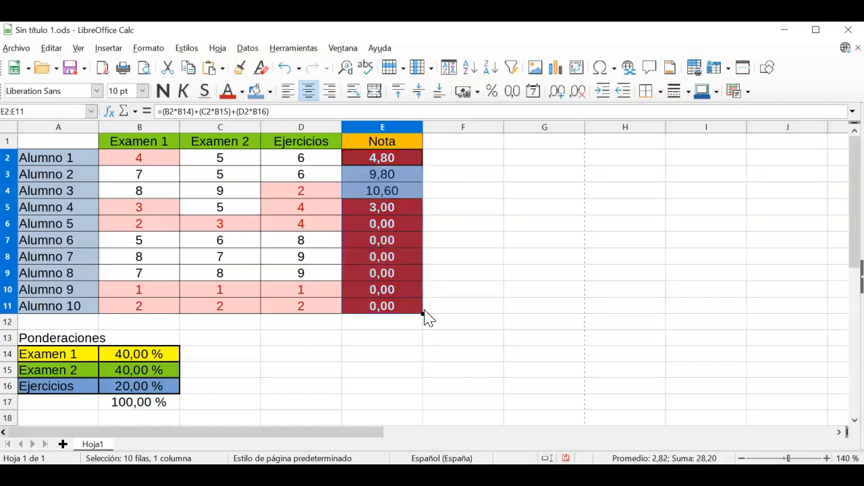
pyautogui.click(460, 248)
pyautogui.click(741, 458)
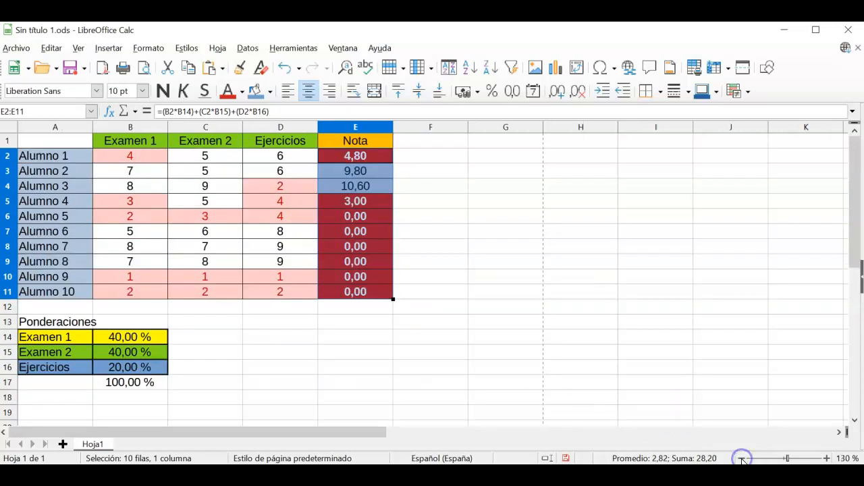
pyautogui.click(741, 459)
pyautogui.click(741, 458)
pyautogui.click(364, 299)
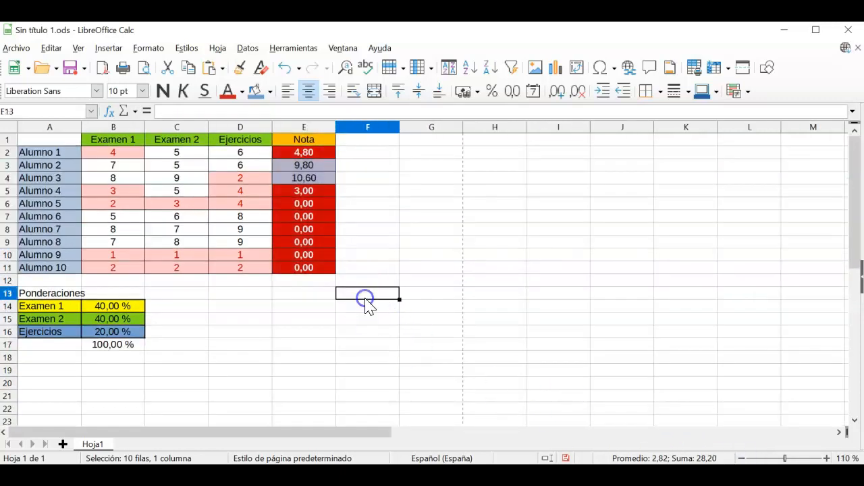
# Step: Inspect the copied formulas in E3, E4 and E6 to see their shifted weight references
pyautogui.click(303, 172)
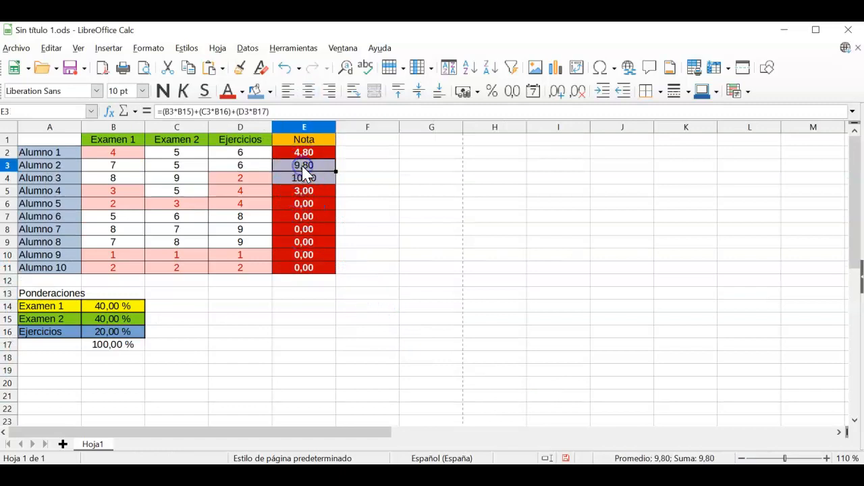
pyautogui.click(304, 178)
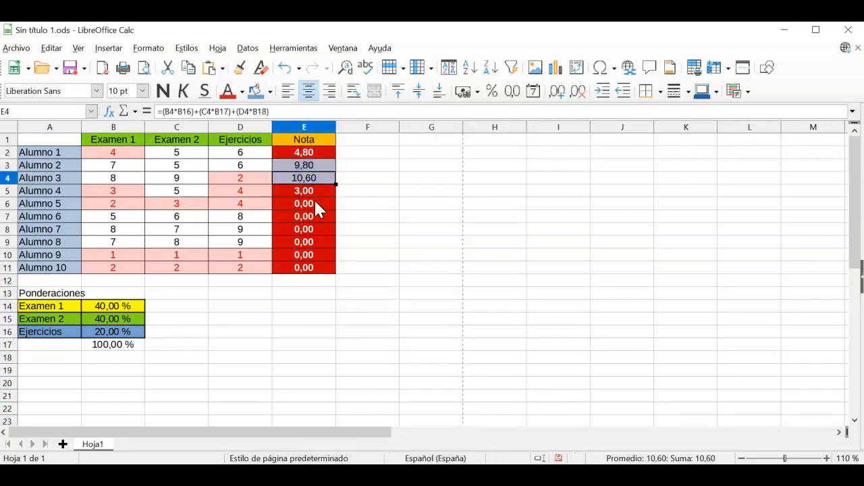
pyautogui.click(316, 203)
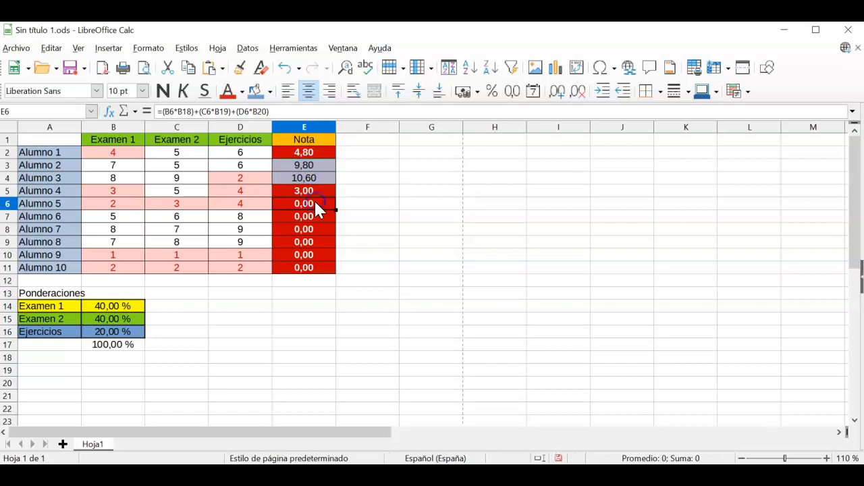
pyautogui.doubleClick(316, 206)
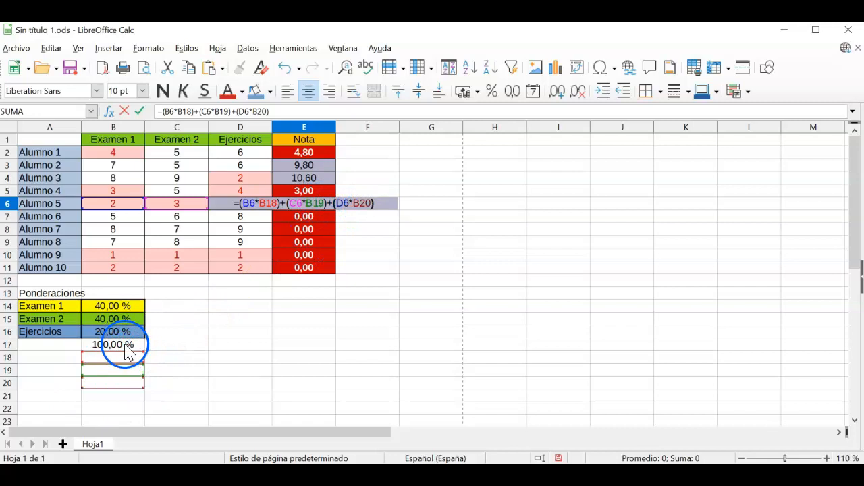
pyautogui.press('Return')
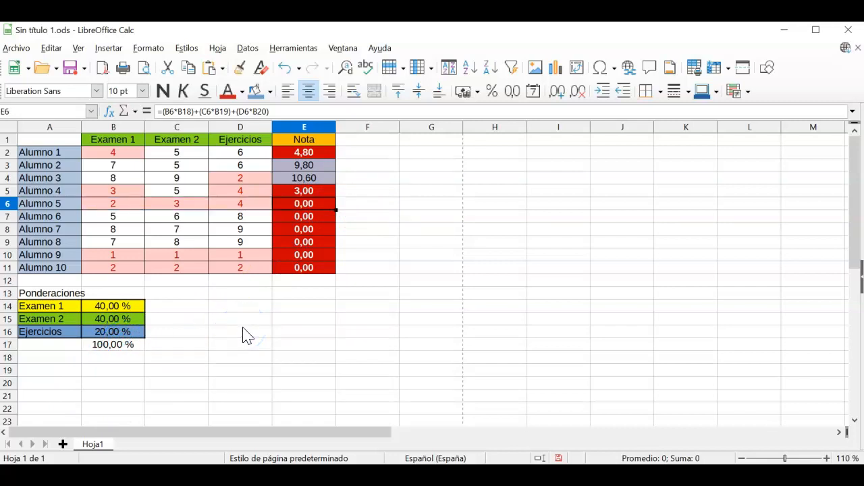
pyautogui.click(826, 457)
pyautogui.click(827, 458)
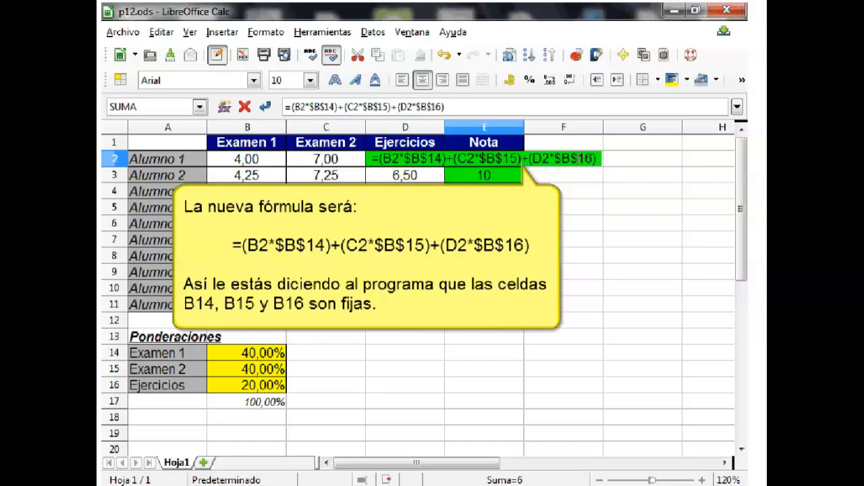
pyautogui.click(396, 160)
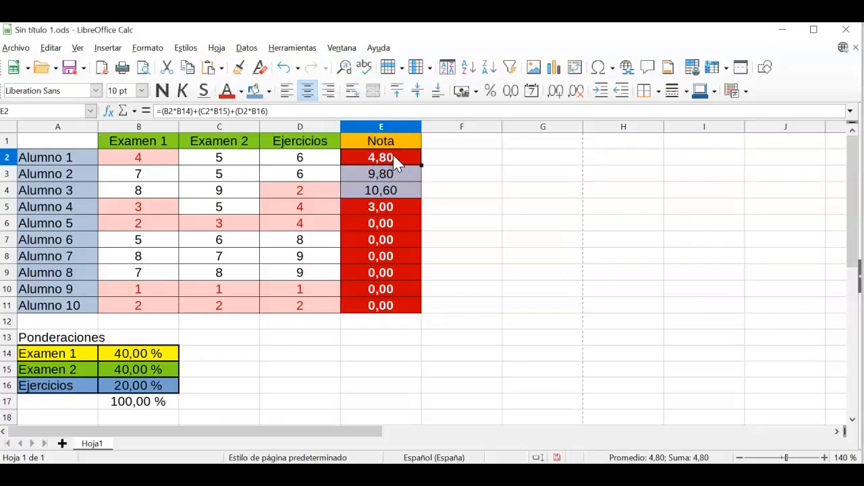
# Step: Rewrite E2's Nota formula with absolute references $B$14, $B$15 and $B$16
pyautogui.doubleClick(394, 161)
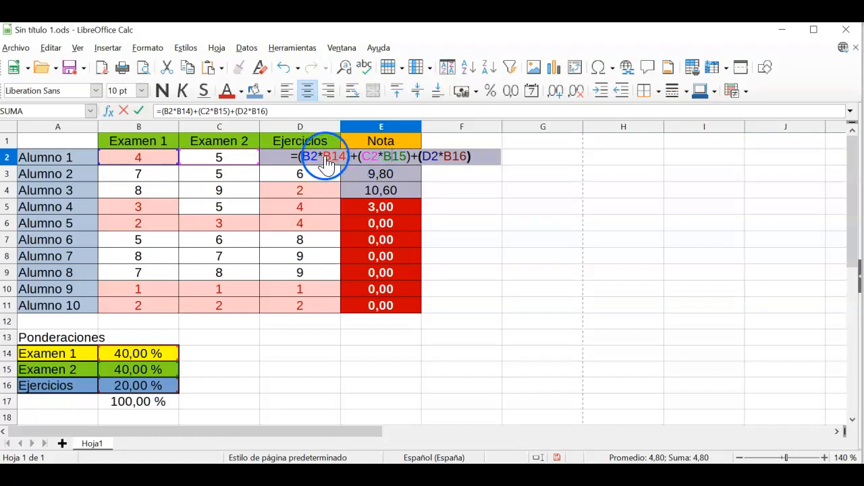
pyautogui.click(178, 110)
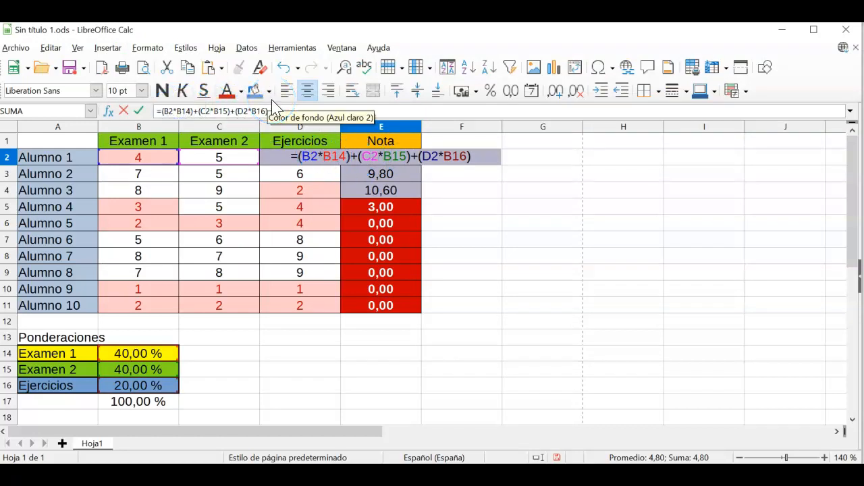
pyautogui.write('$B')
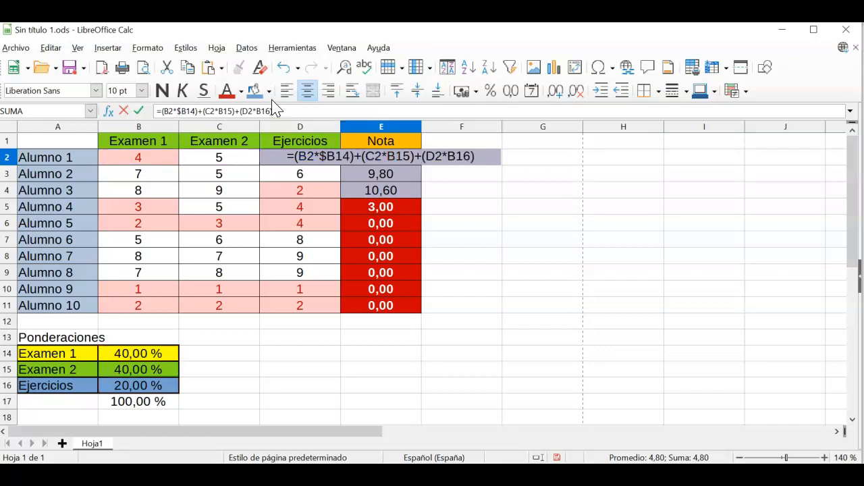
pyautogui.write('$')
pyautogui.press('Right')
pyautogui.press('Right')
pyautogui.press('Right')
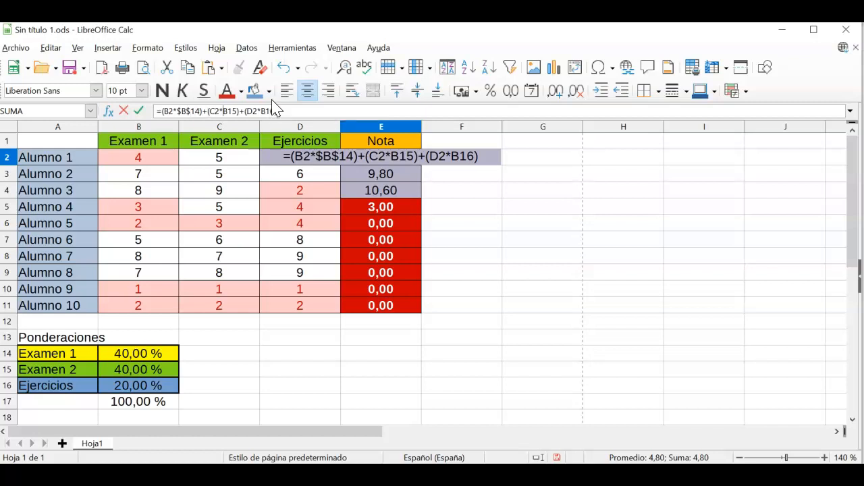
pyautogui.write('$')
pyautogui.press('Right')
pyautogui.write('$')
pyautogui.press('Right')
pyautogui.press('Right')
pyautogui.press('Right')
pyautogui.press('Right')
pyautogui.press('Right')
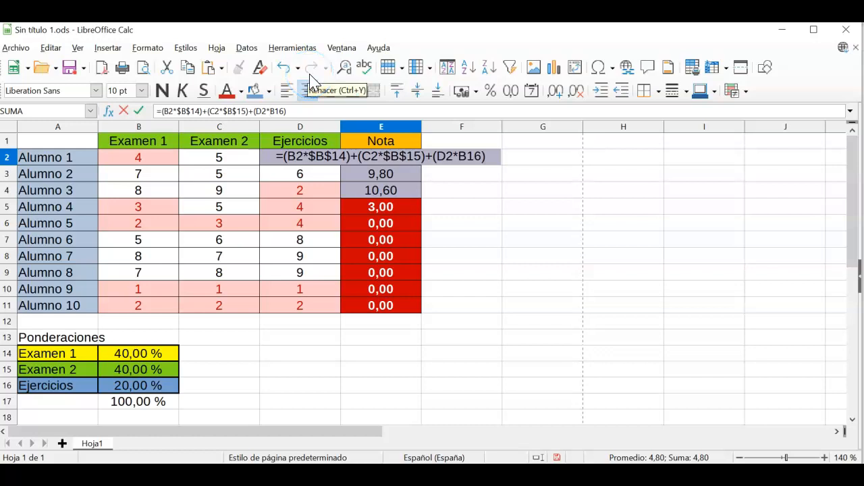
pyautogui.write('$')
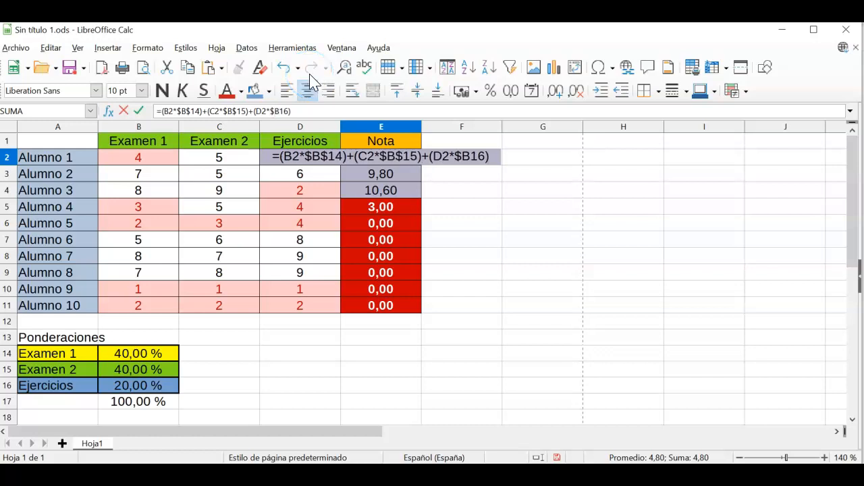
pyautogui.press('Right')
pyautogui.write('$')
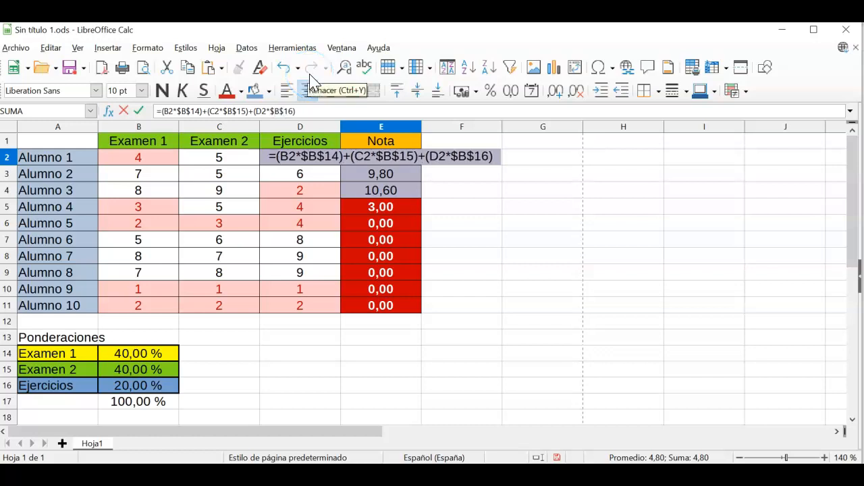
pyautogui.press('Return')
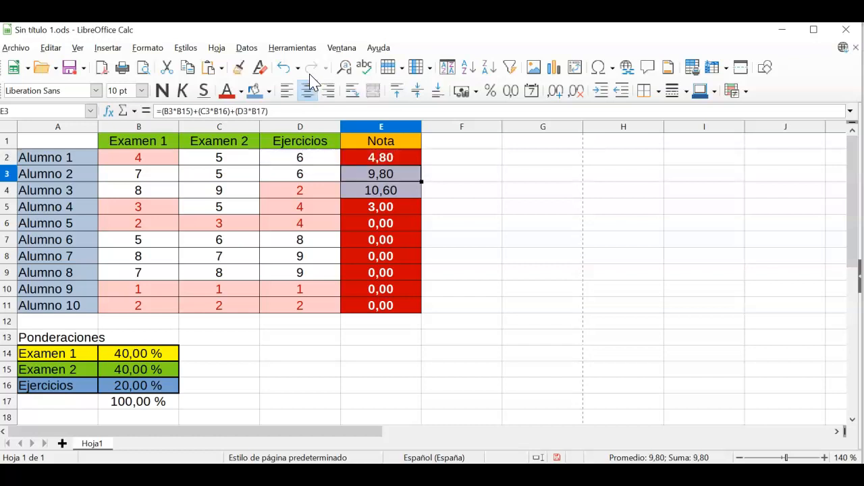
# Step: Fill E2's formula down the Nota column through E11
pyautogui.click(417, 159)
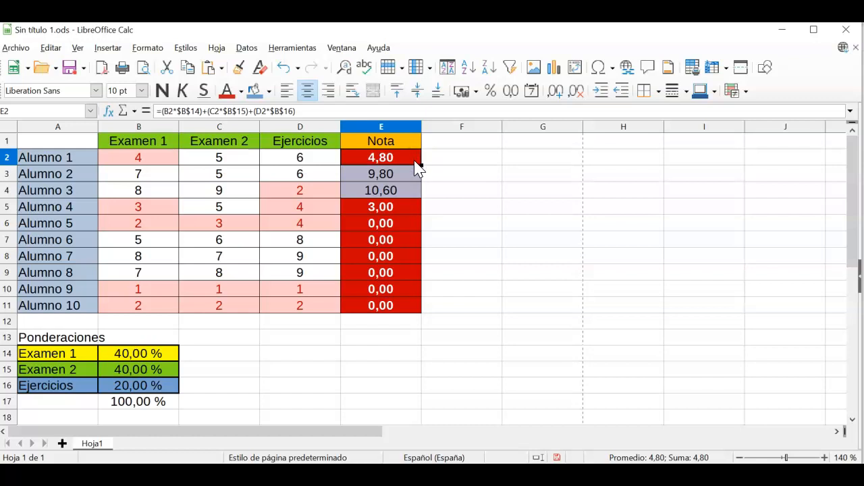
pyautogui.moveTo(420, 164); pyautogui.dragTo(427, 314)
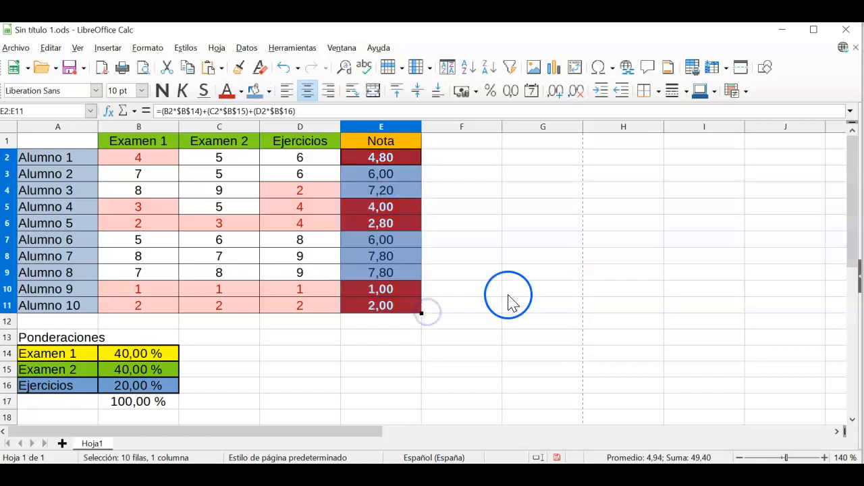
pyautogui.click(492, 278)
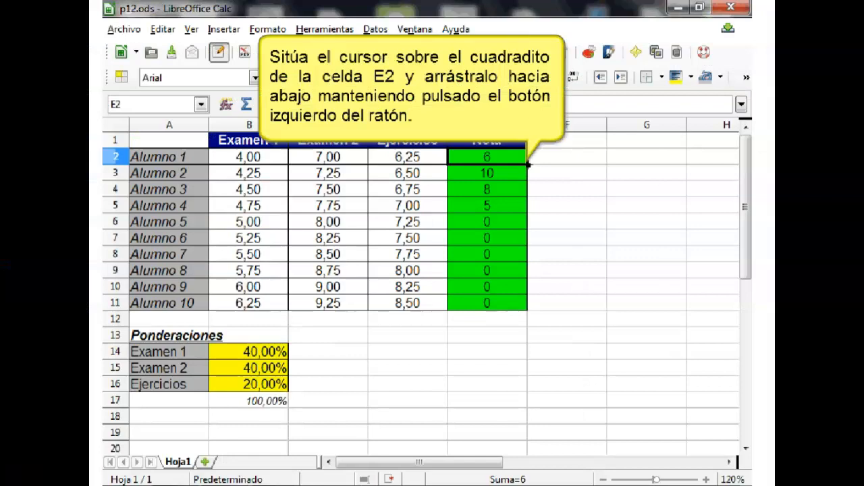
# Step: Fill the example sheet's Nota formula from E2 down to Alumno 10's row
pyautogui.moveTo(529, 163); pyautogui.dragTo(530, 311)
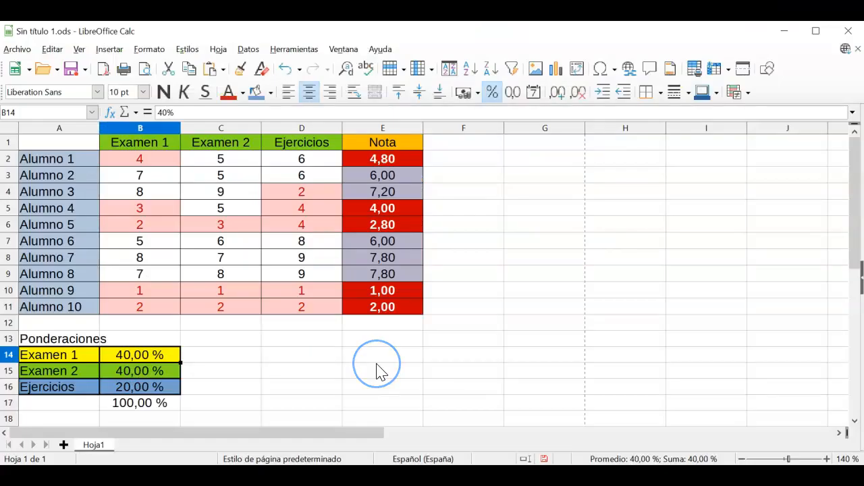
# Step: Enter weightings 45 %, 30 % and 25 % in B14, B15 and B16
pyautogui.write('454')
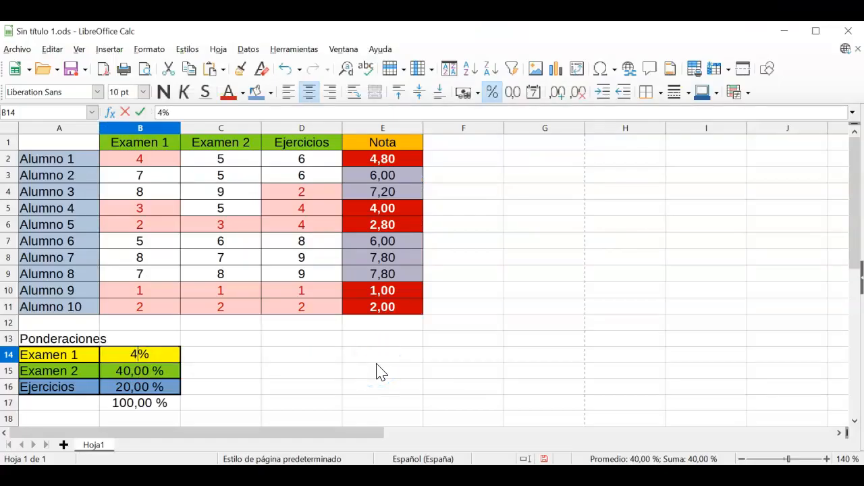
pyautogui.press('BackSpace')
pyautogui.press('Return')
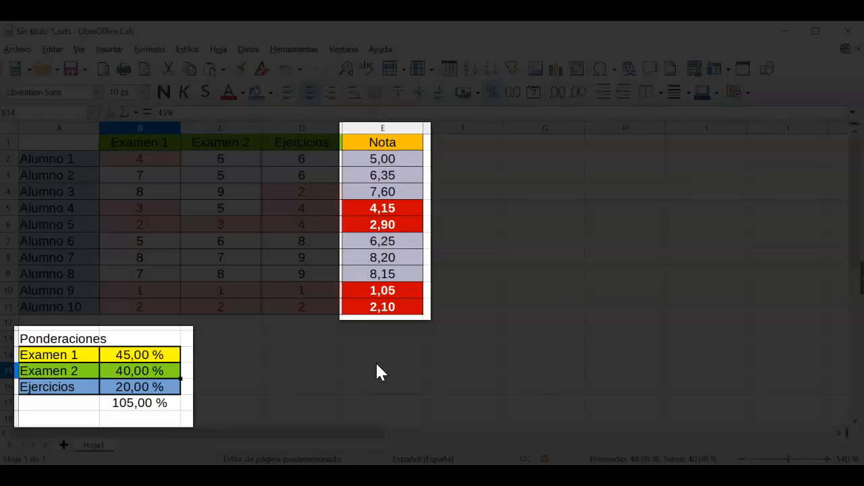
pyautogui.write('30')
pyautogui.press('Return')
pyautogui.write('25')
pyautogui.press('Return')
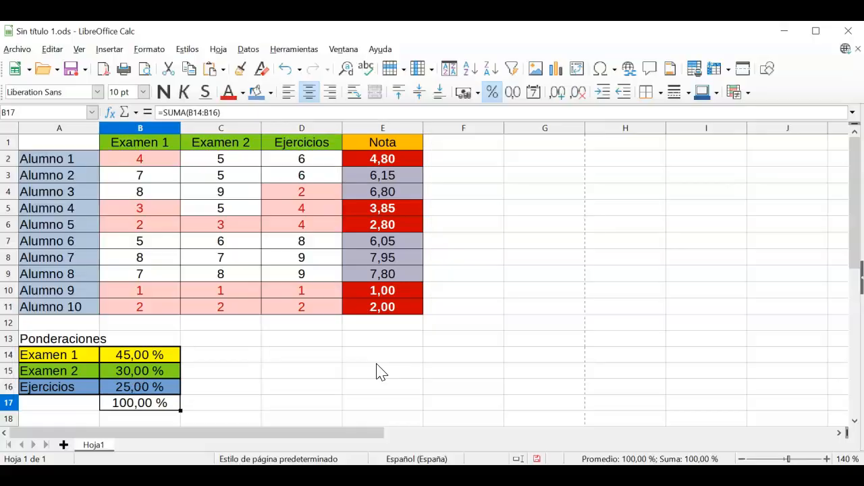
# Step: Undo and redo the 25 % Ejercicios weight to check it, then select D14
pyautogui.click(287, 68)
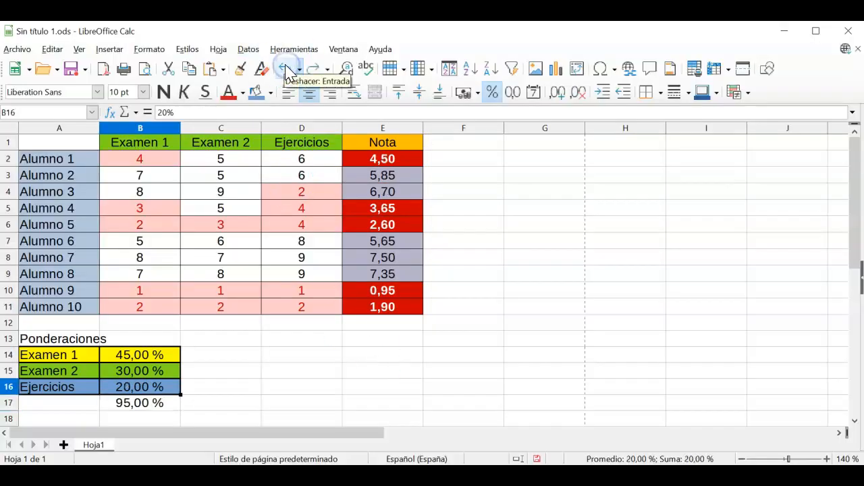
pyautogui.click(313, 69)
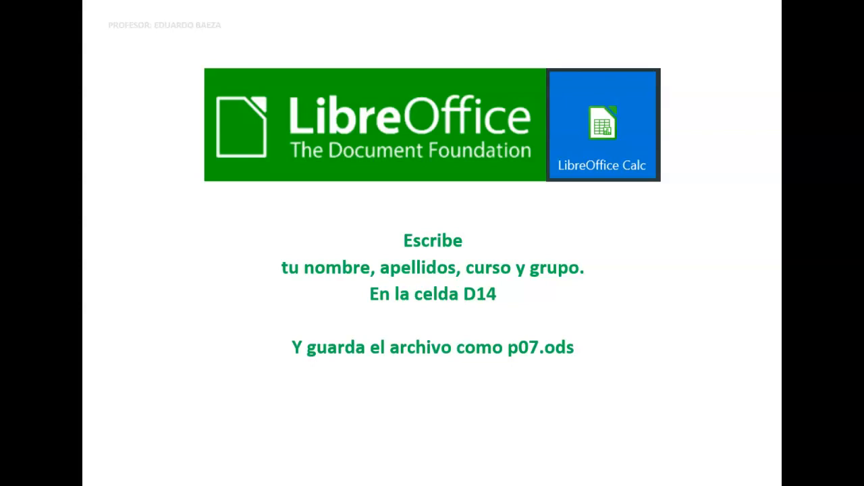
pyautogui.click(294, 354)
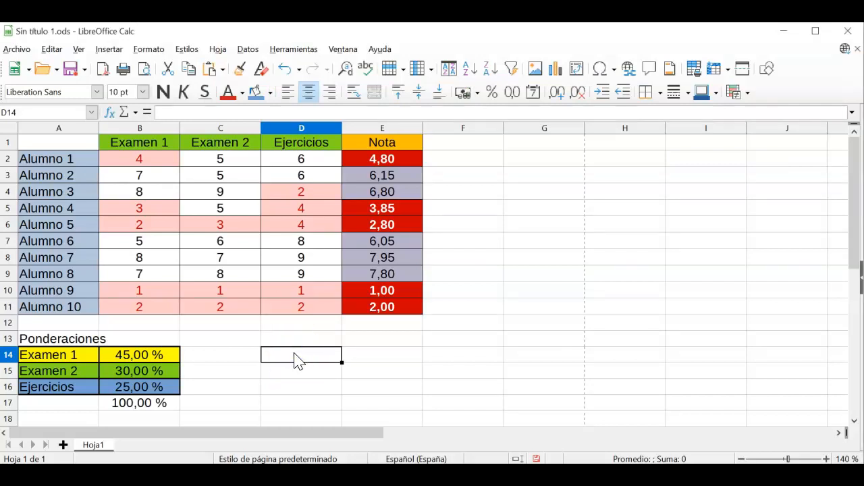
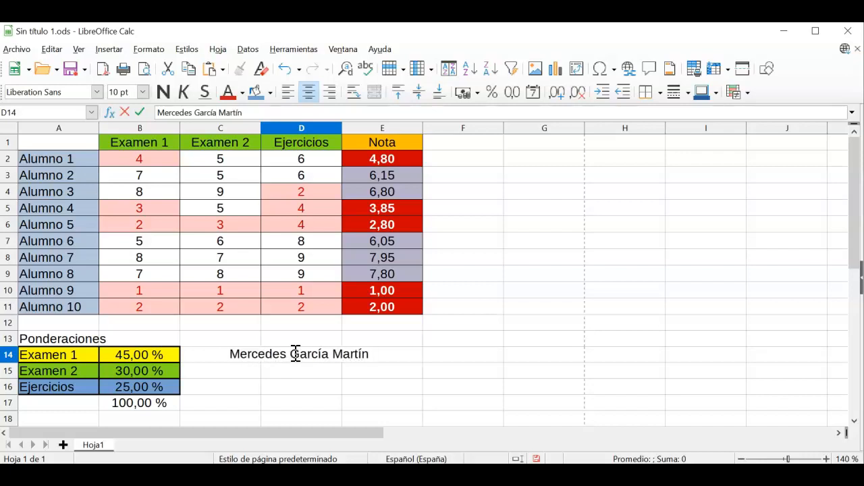
# Step: Enter the student's full name followed by the class label 3º G in D14
pyautogui.write('3º')
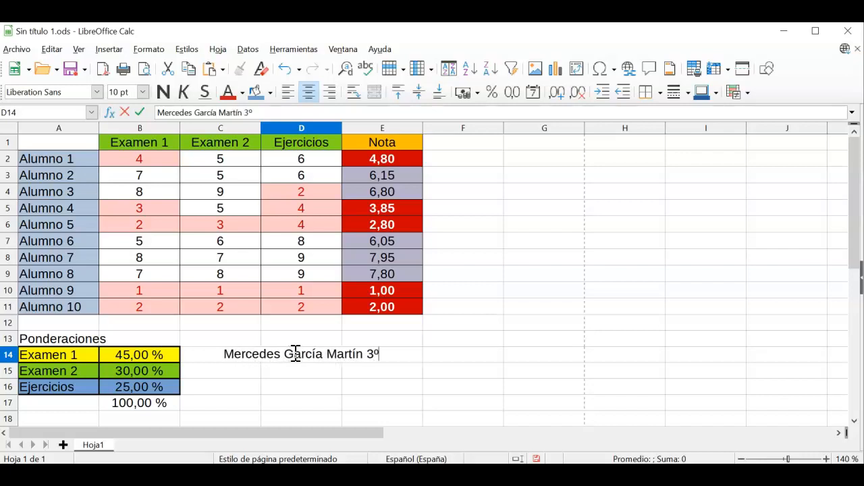
pyautogui.write(' G')
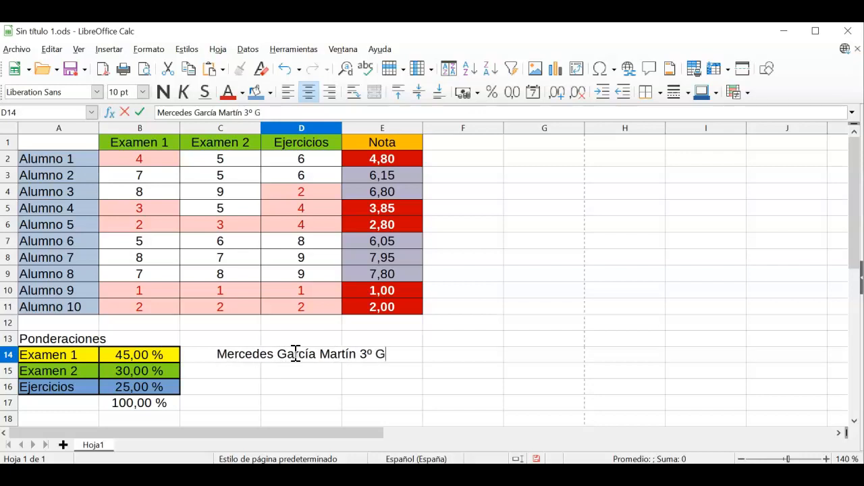
pyautogui.press('Return')
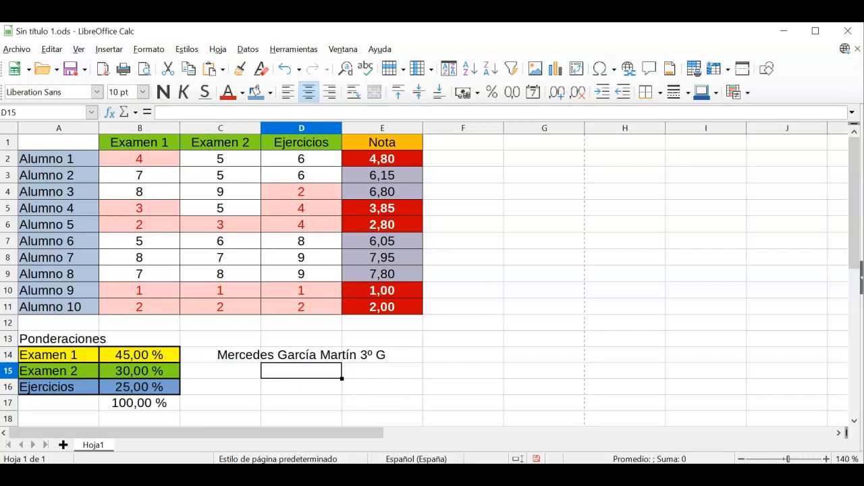
pyautogui.click(14, 50)
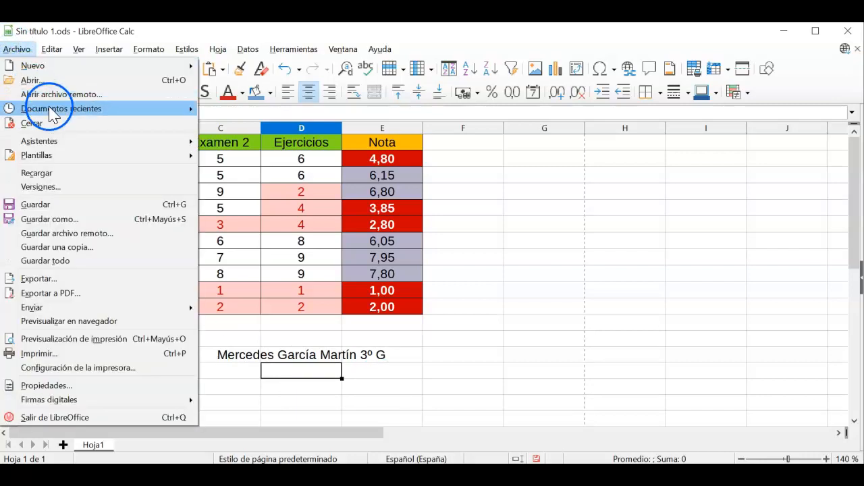
# Step: Save the gradebook as p07.ods in the Documentos\Calc folder
pyautogui.click(133, 220)
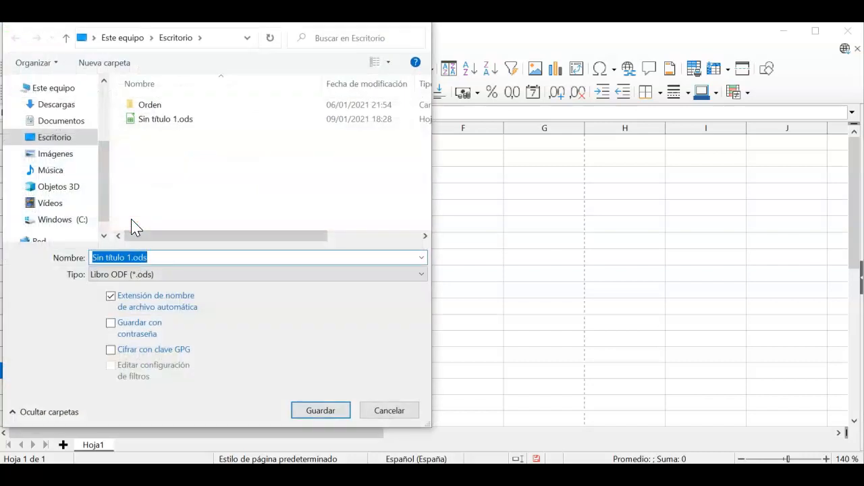
pyautogui.click(59, 121)
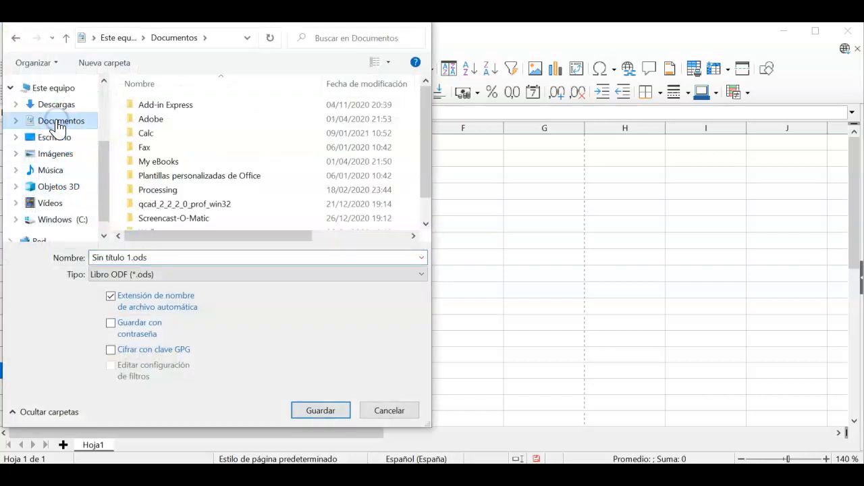
pyautogui.doubleClick(142, 134)
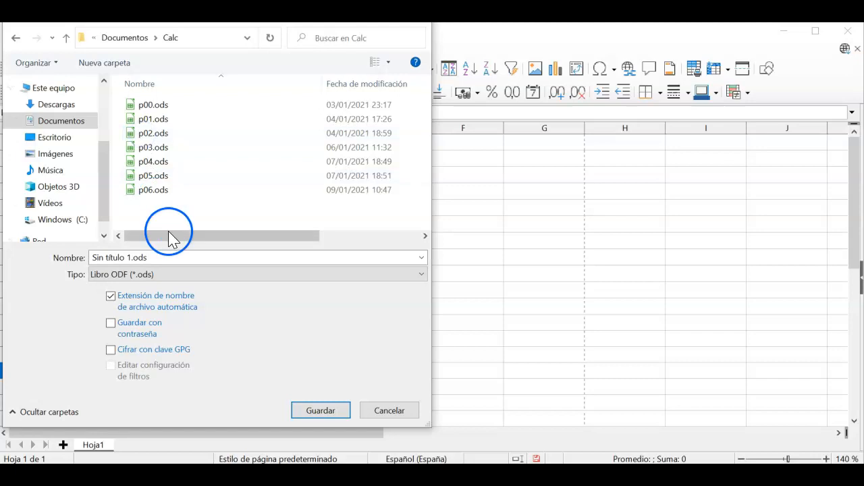
pyautogui.click(183, 257)
pyautogui.write('p')
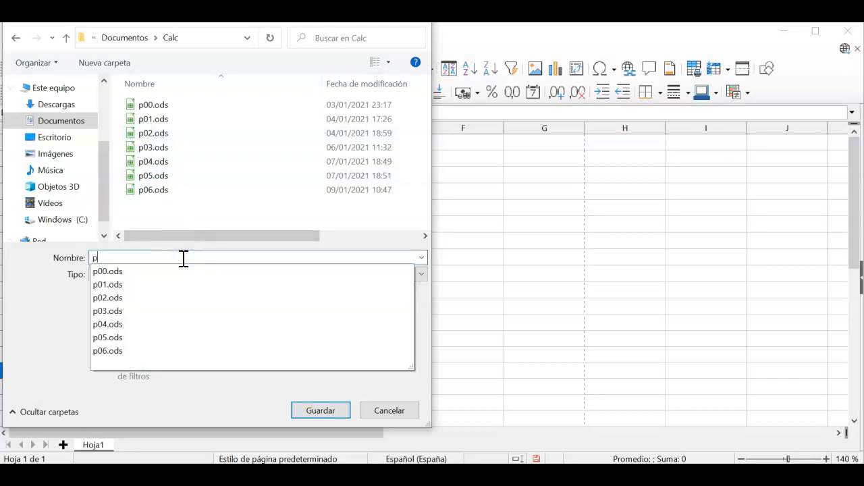
pyautogui.write('07')
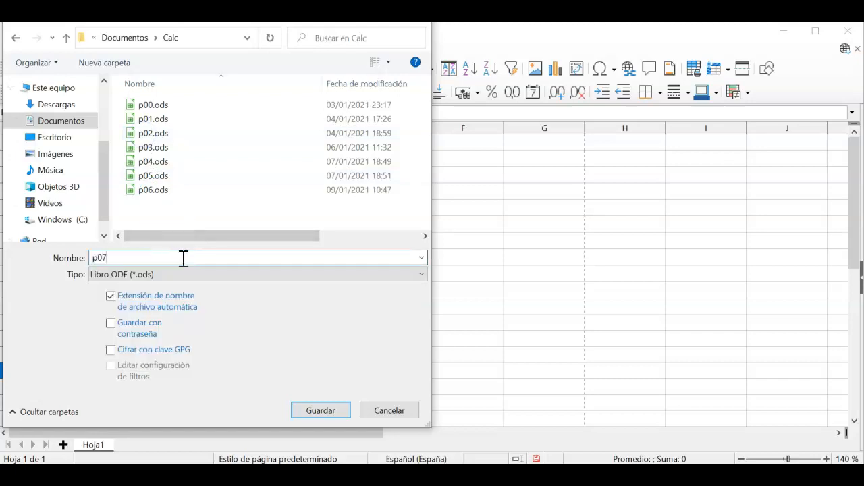
pyautogui.click(321, 411)
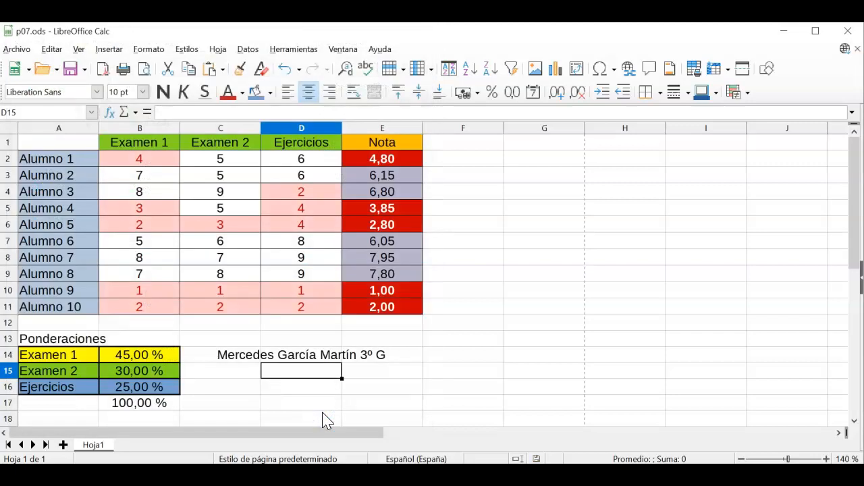